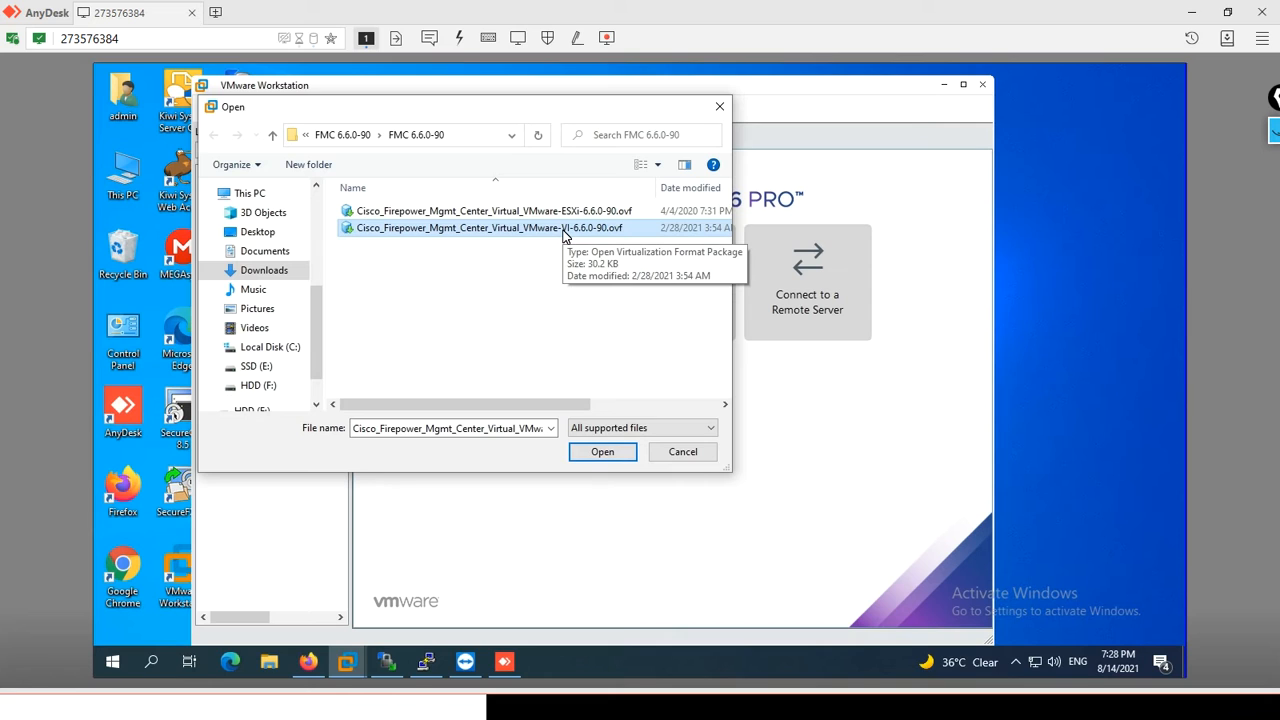
# - Open Cisco_Firepower_Mgmt_Center_Virtual_VMware-VI-6.6.0-90.ovf for import and accept its end user license agreement
pyautogui.doubleClick(565, 230)
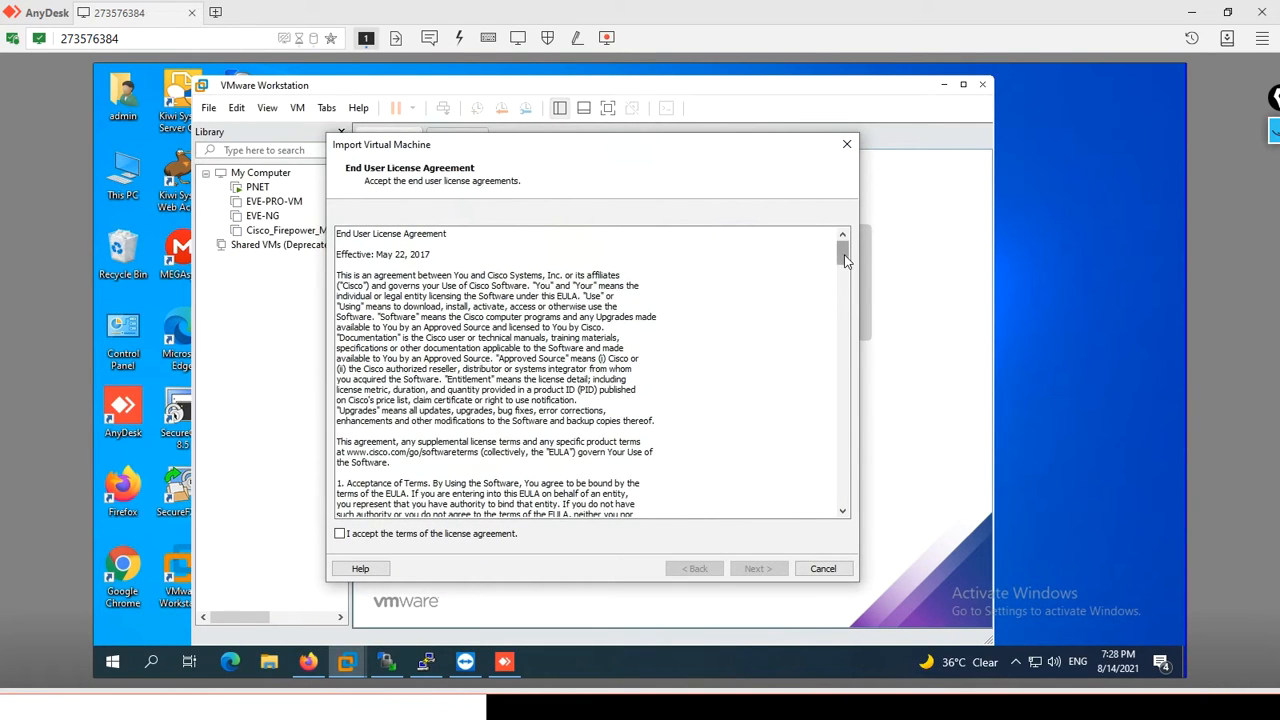
pyautogui.moveTo(843, 258); pyautogui.dragTo(843, 492)
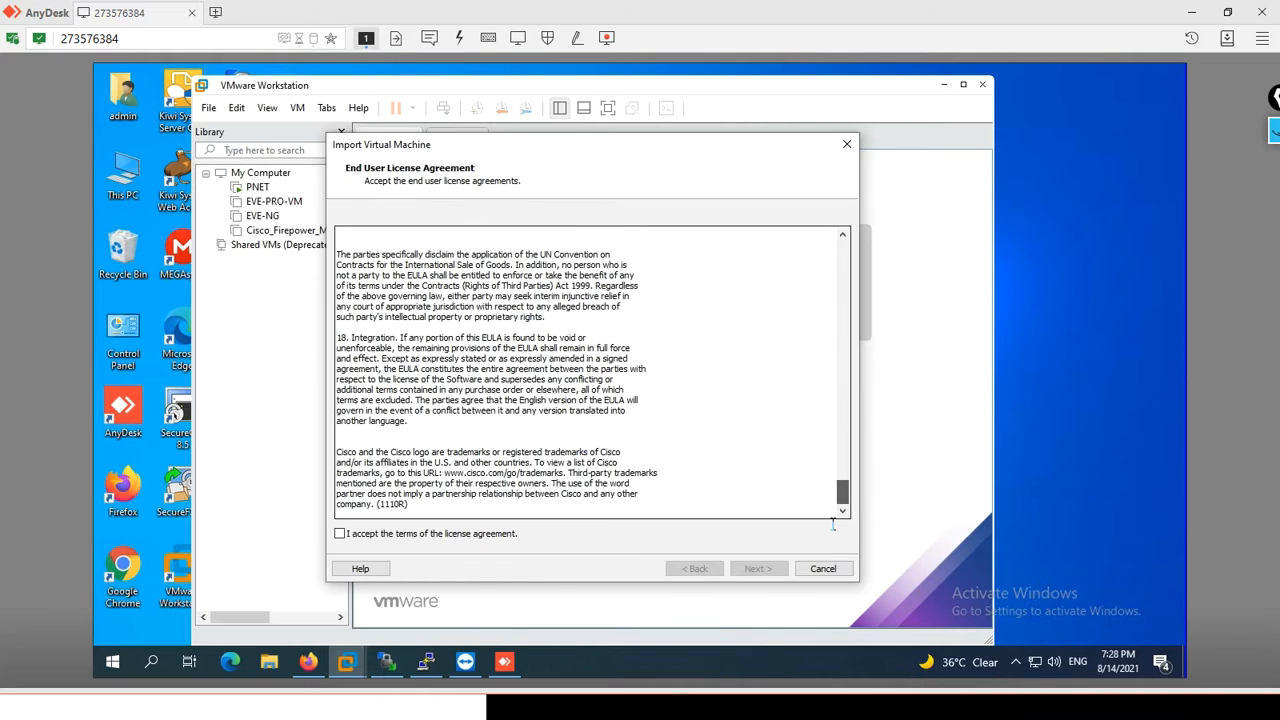
pyautogui.click(340, 534)
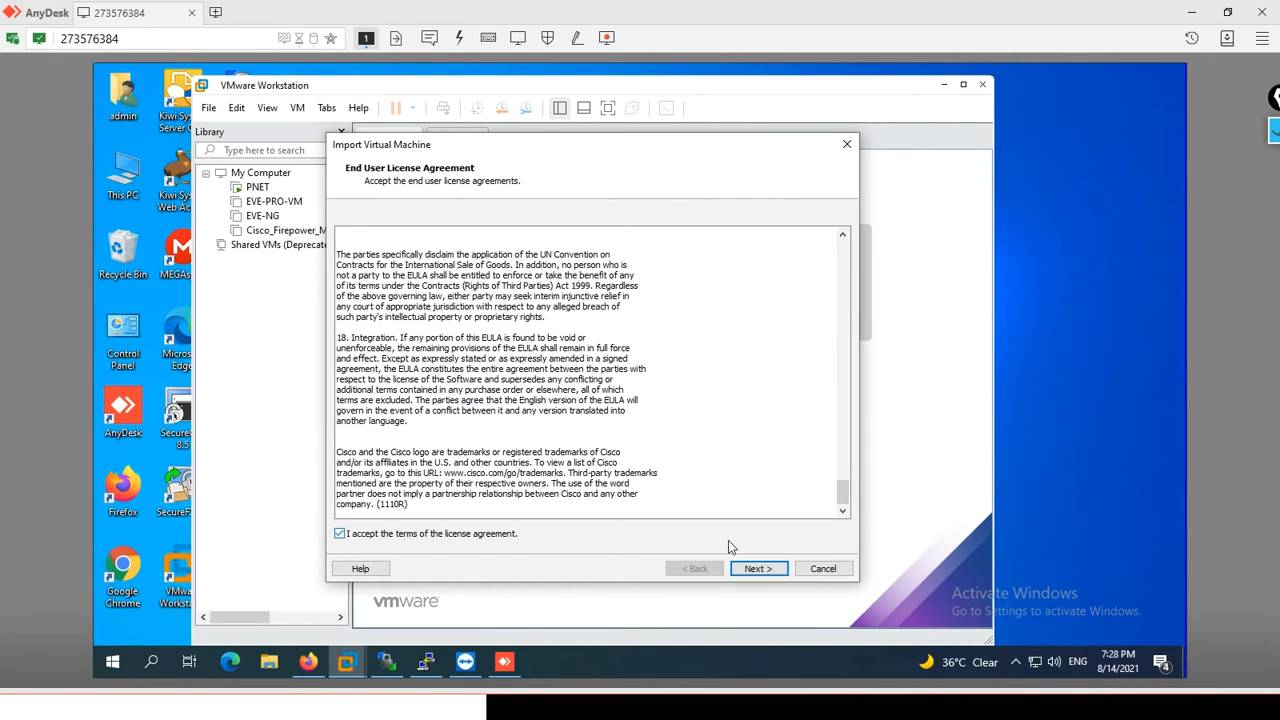
pyautogui.click(757, 568)
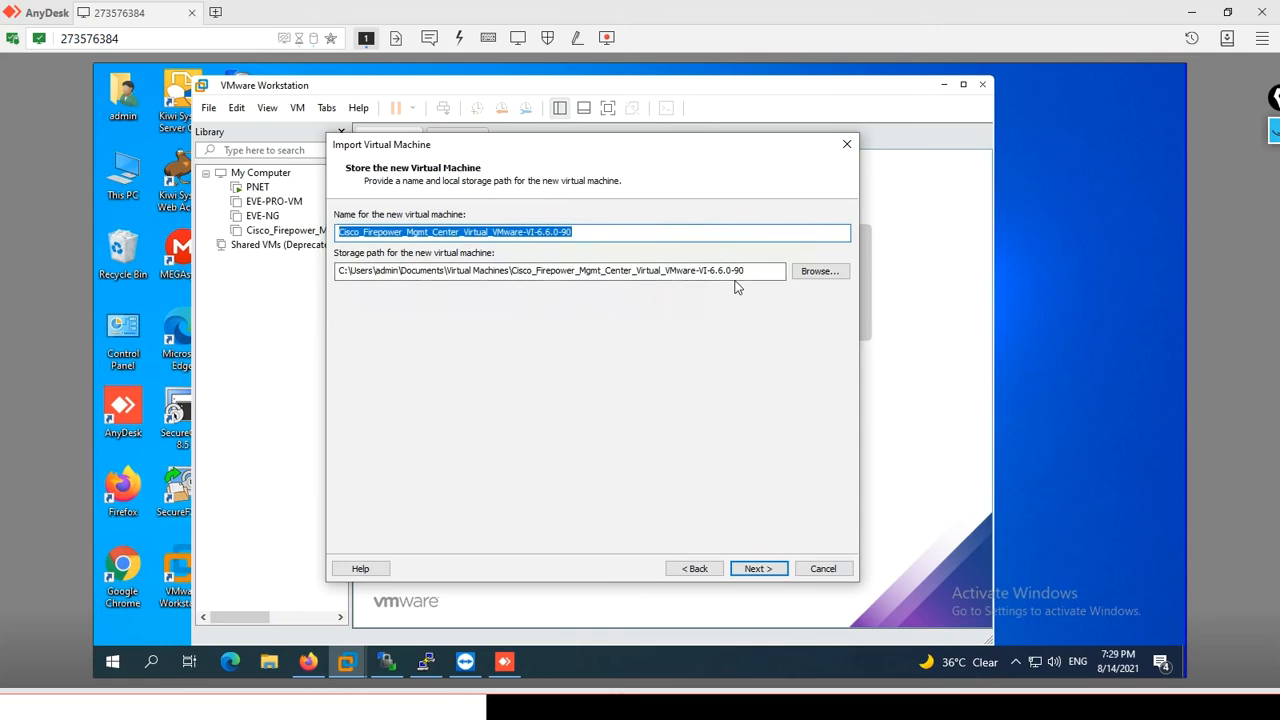
pyautogui.click(805, 278)
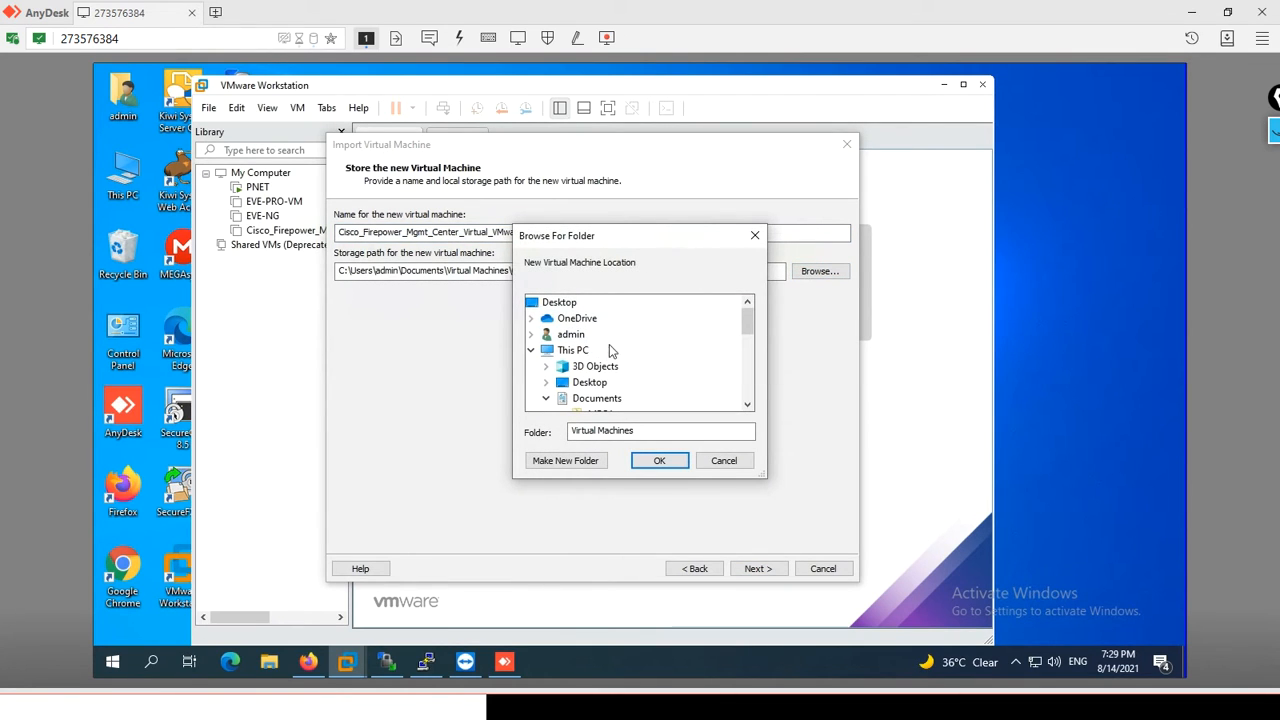
pyautogui.moveTo(748, 319); pyautogui.dragTo(741, 288)
pyautogui.click(723, 462)
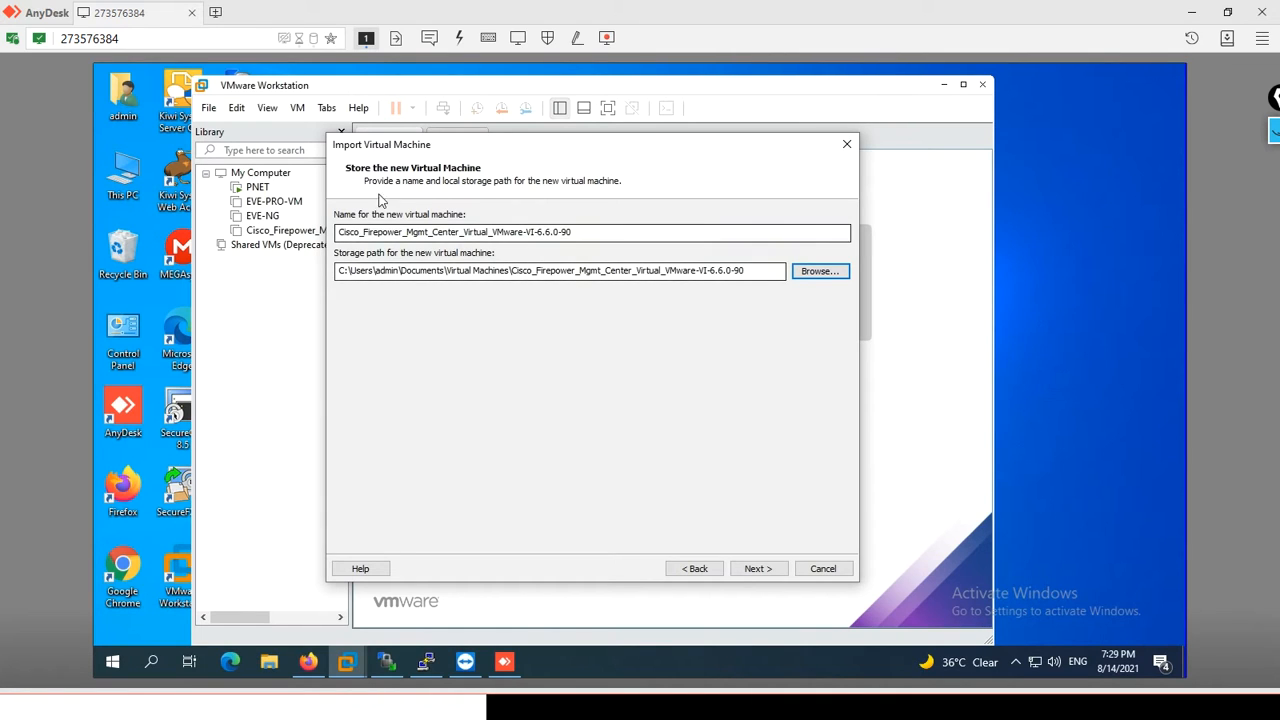
# - Name the new virtual machine FMC-6.6.0-90 and continue to its additional properties
pyautogui.click(594, 241)
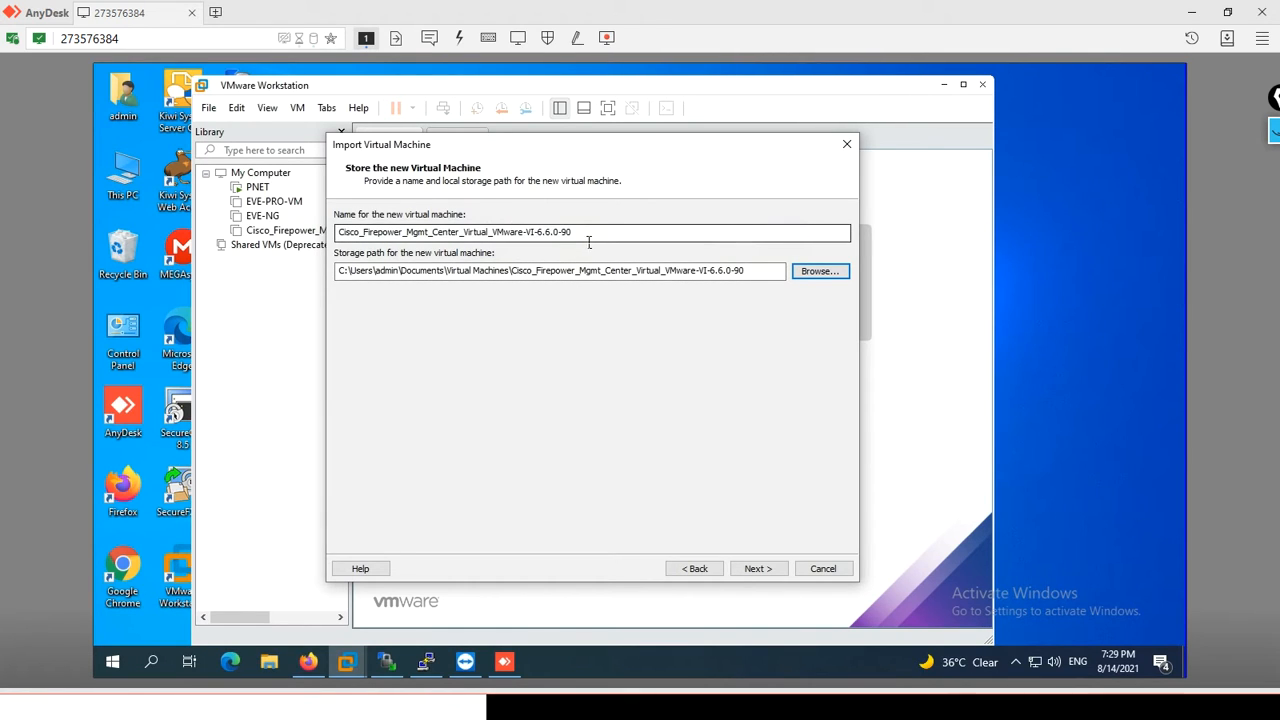
pyautogui.moveTo(536, 232); pyautogui.dragTo(128, 235)
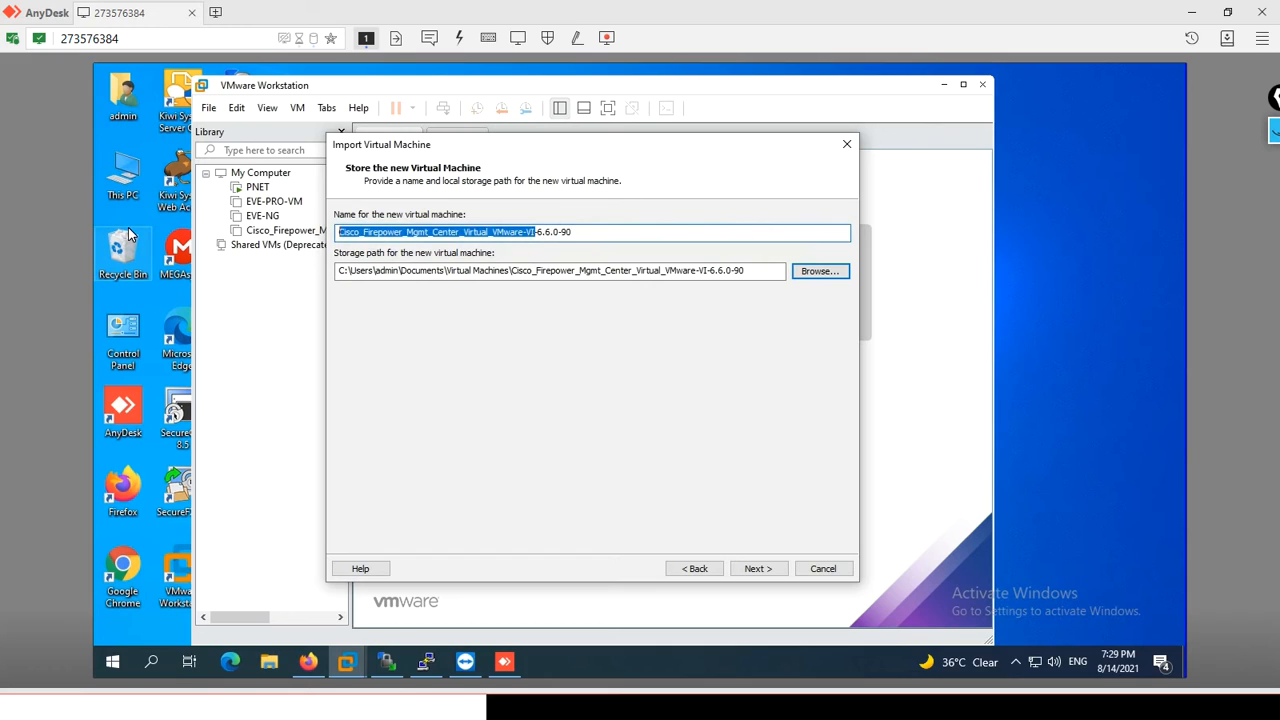
pyautogui.write('FMC')
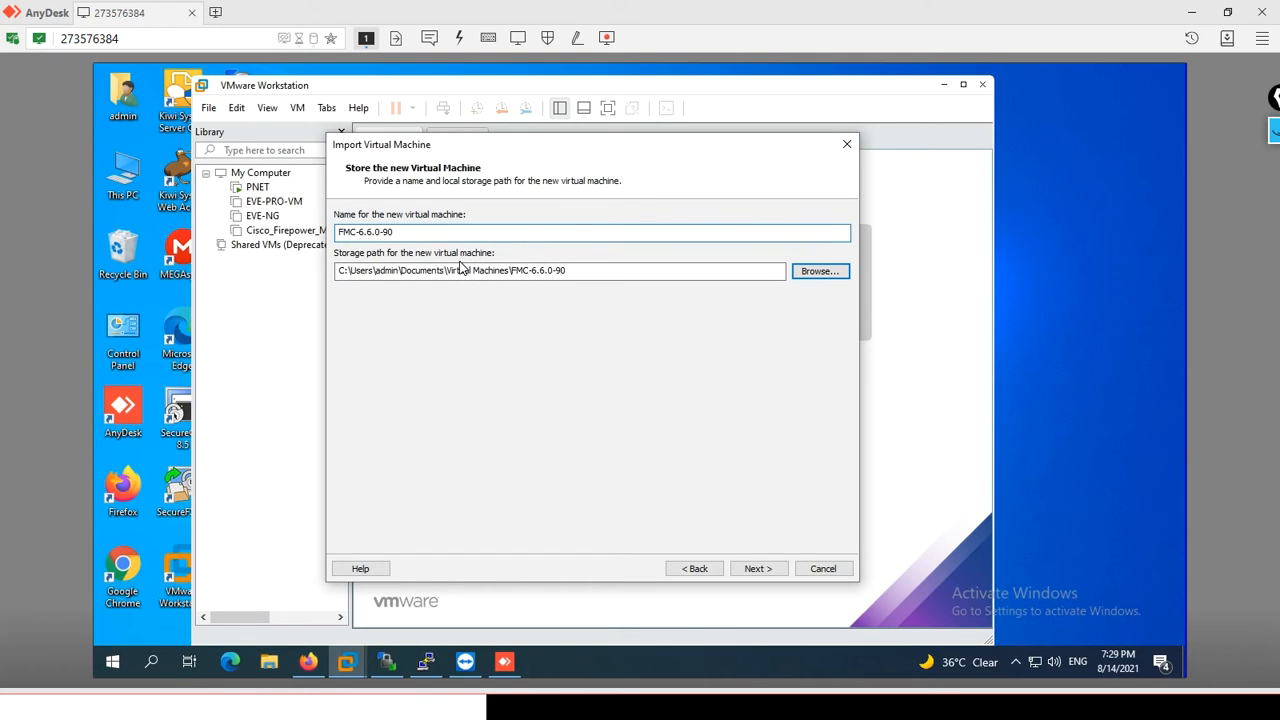
pyautogui.click(756, 570)
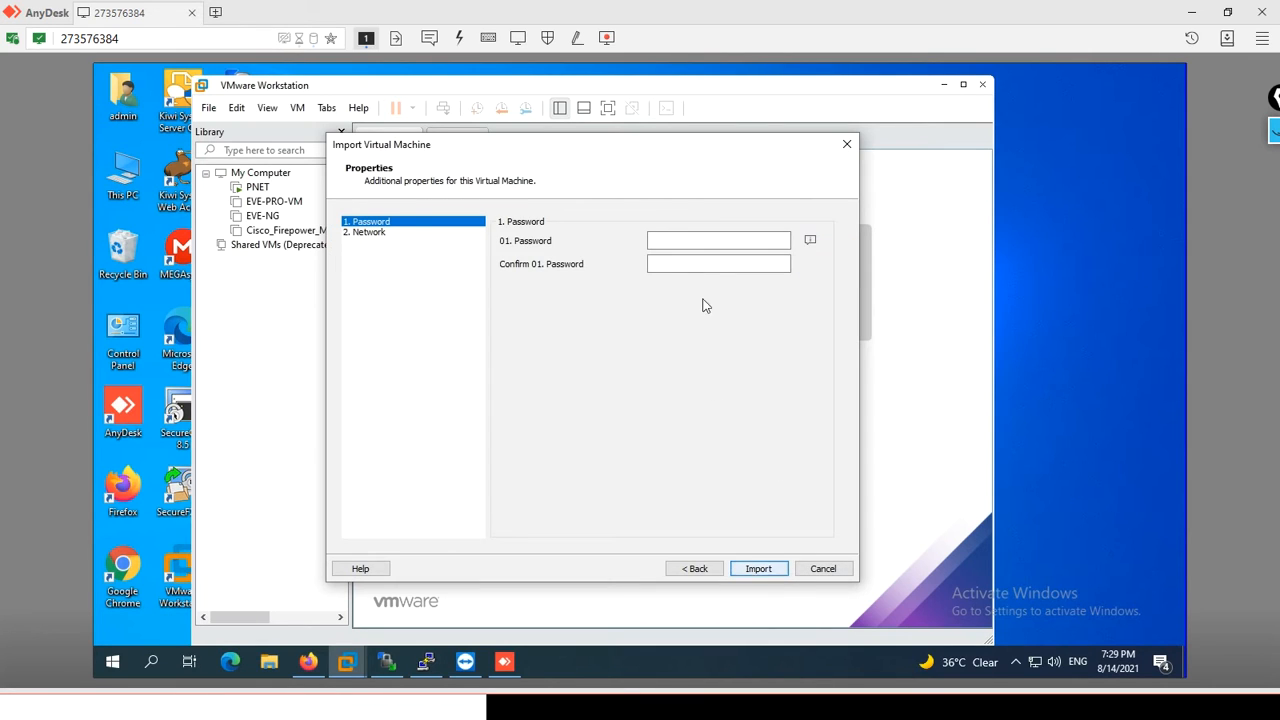
# - Enter the virtual machine's password and repeat it in the confirmation field
pyautogui.click(702, 243)
pyautogui.click(675, 249)
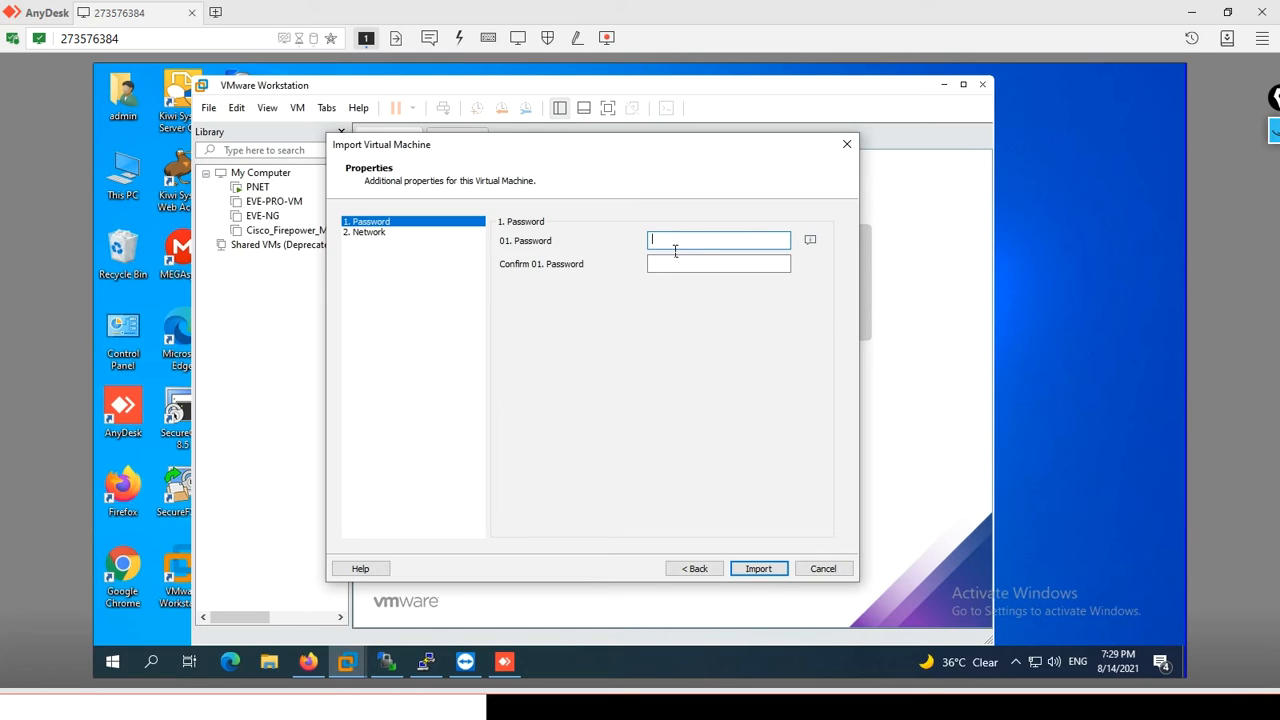
pyautogui.write('e•••••')
pyautogui.press('Tab')
pyautogui.write('••••••••')
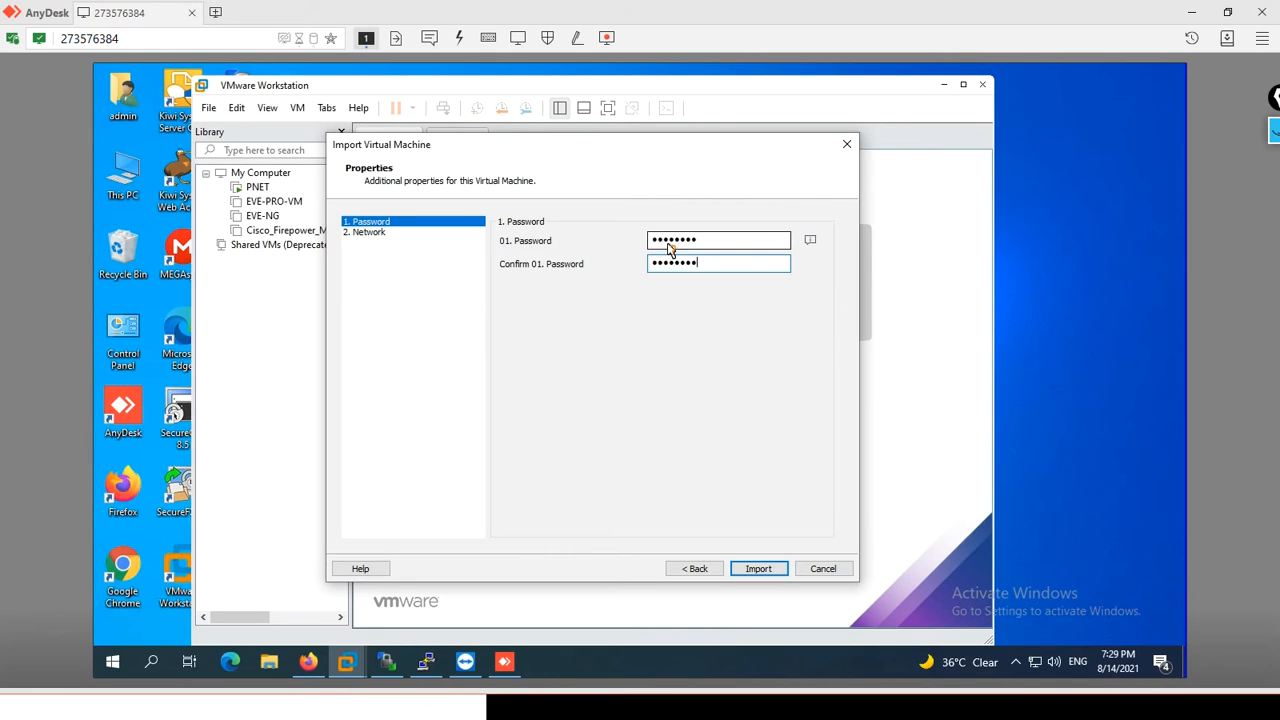
# - Import the virtual machine with its default network properties and agree to try connecting device ide1:0 at every power-on
pyautogui.click(367, 234)
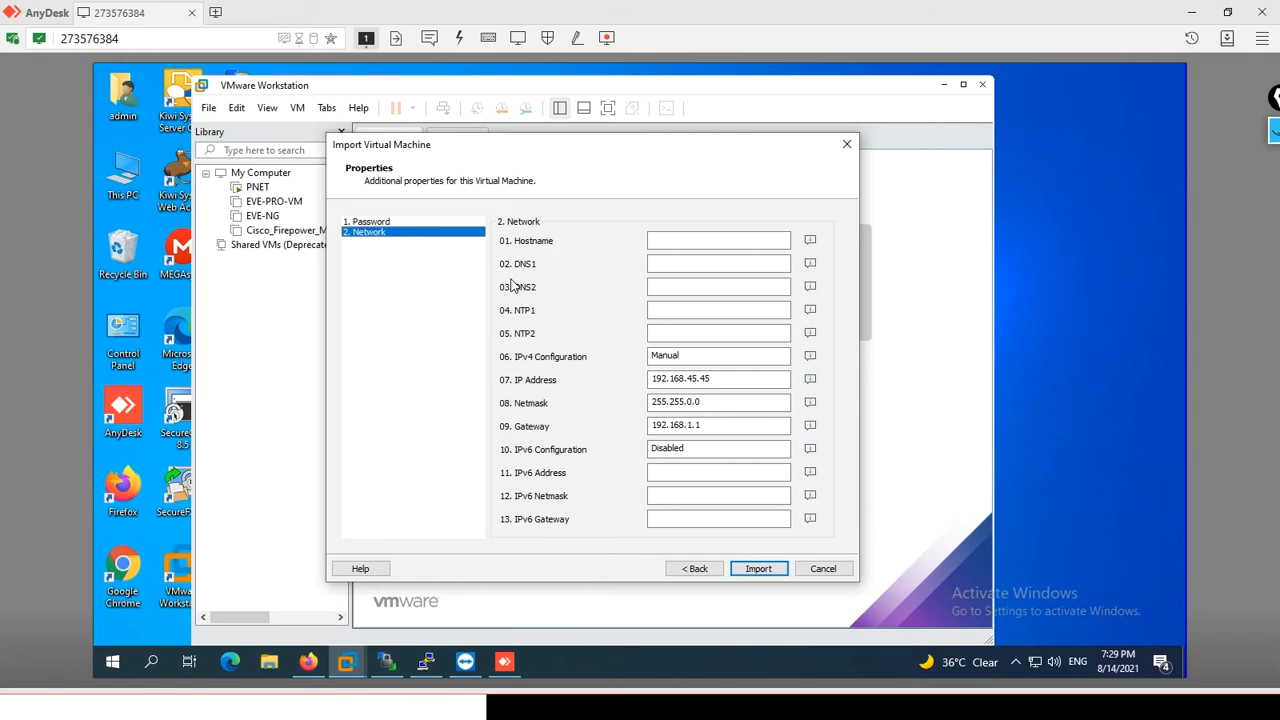
pyautogui.click(371, 224)
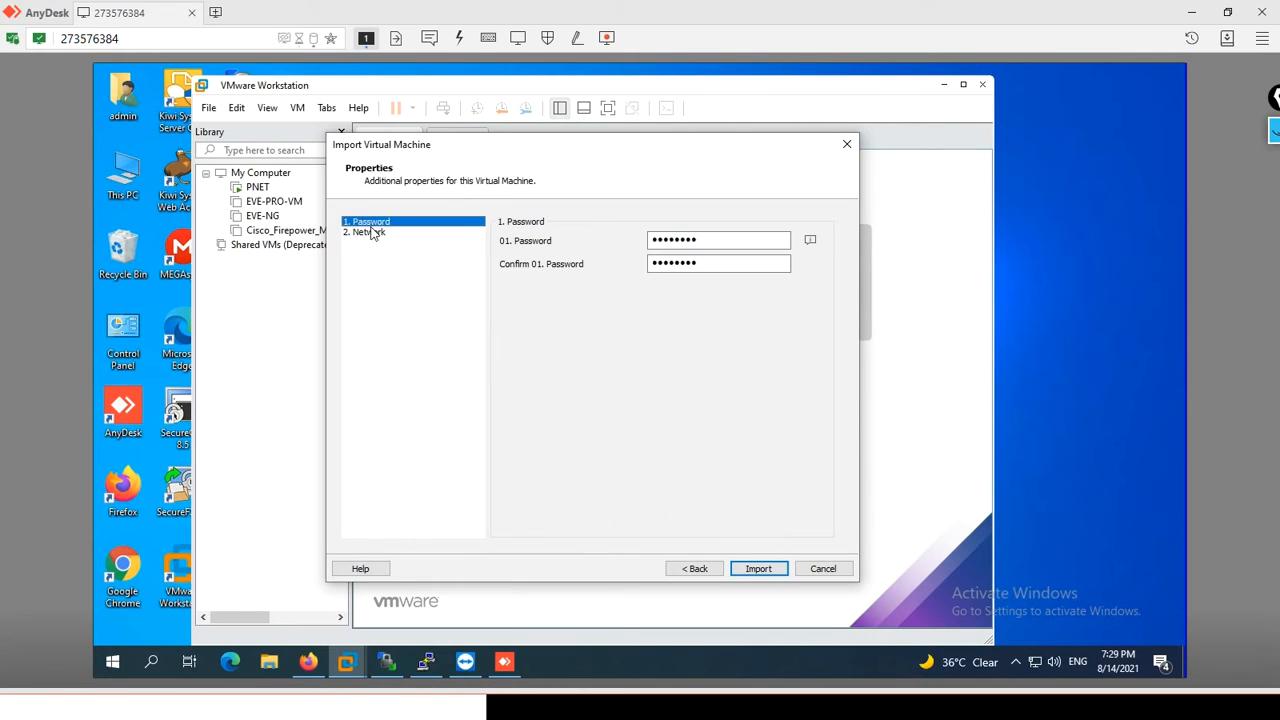
pyautogui.click(757, 570)
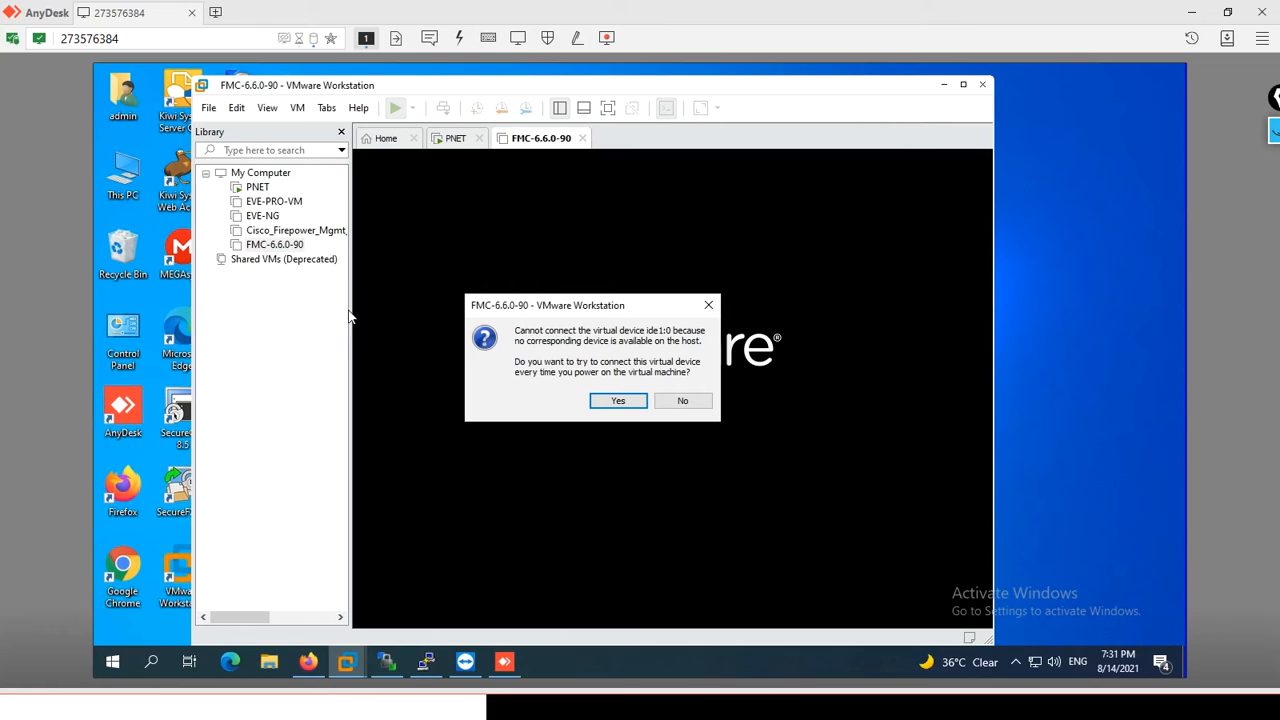
pyautogui.click(634, 401)
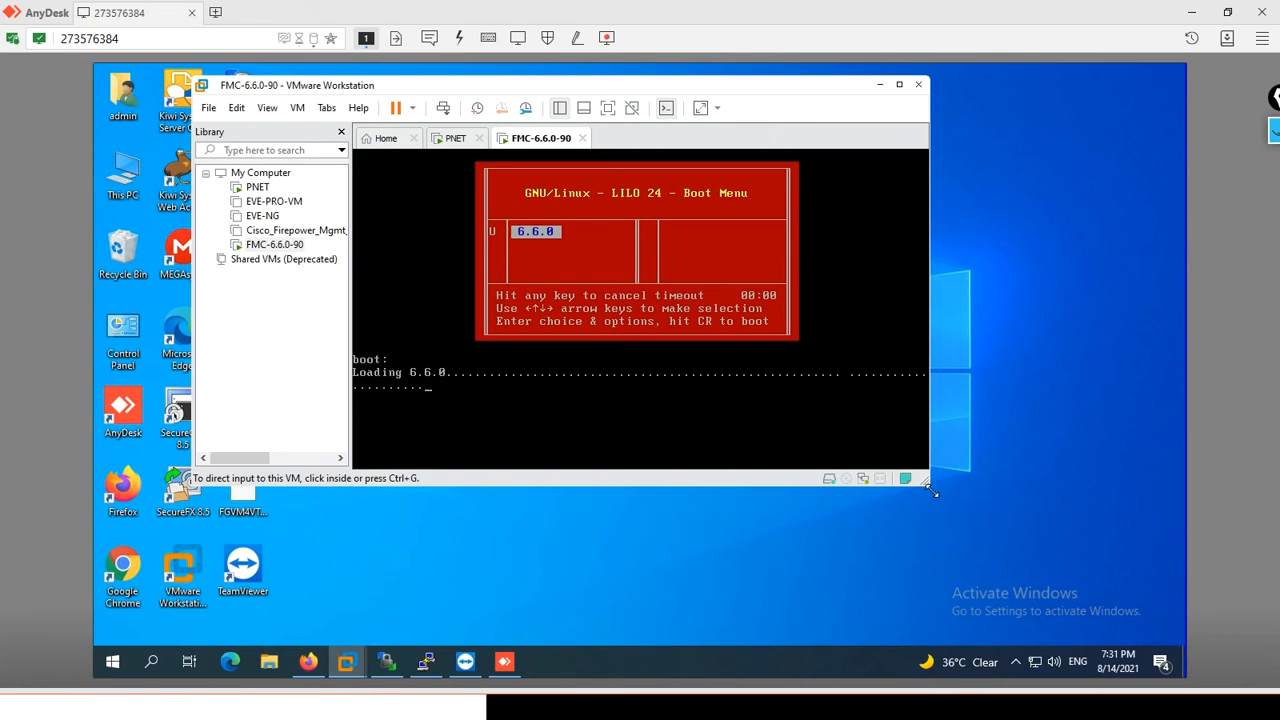
pyautogui.moveTo(930, 490); pyautogui.dragTo(1045, 619)
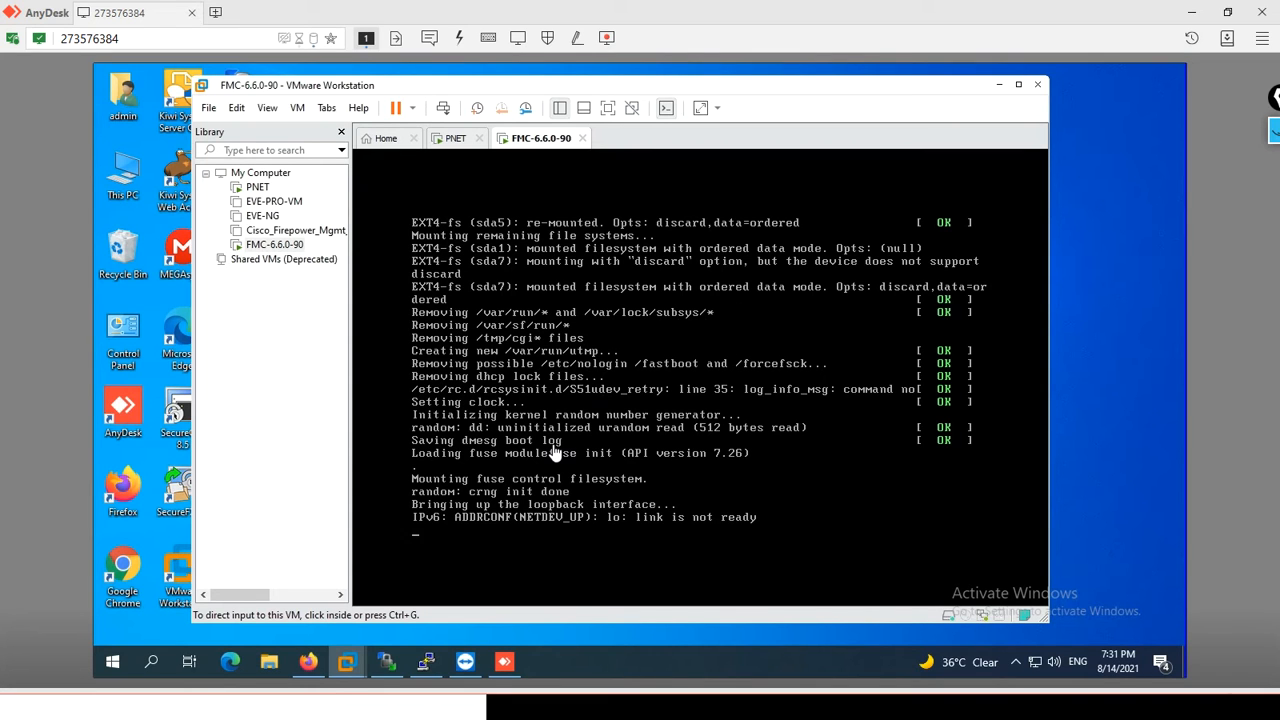
# - Switch to WinSCP and examine the existing firepower6-FMC6.6.45 image folder under /opt/unetlab/addons/qemu
pyautogui.click(388, 664)
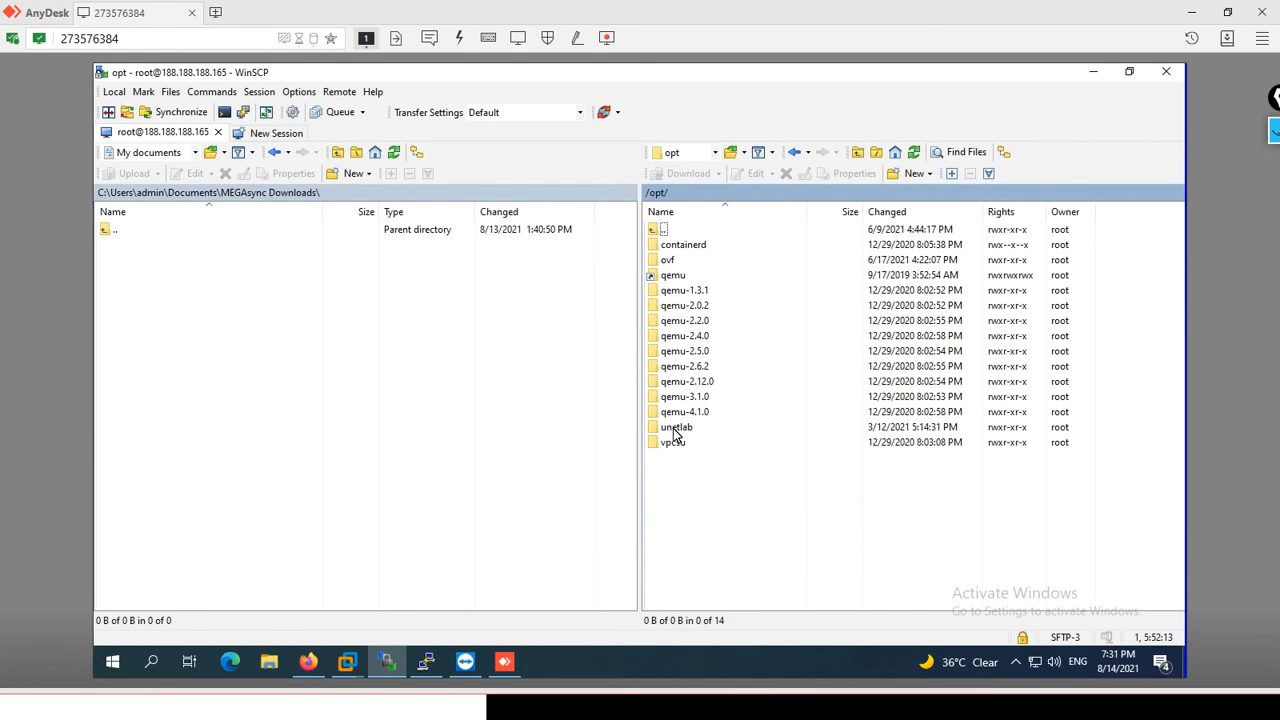
pyautogui.doubleClick(686, 431)
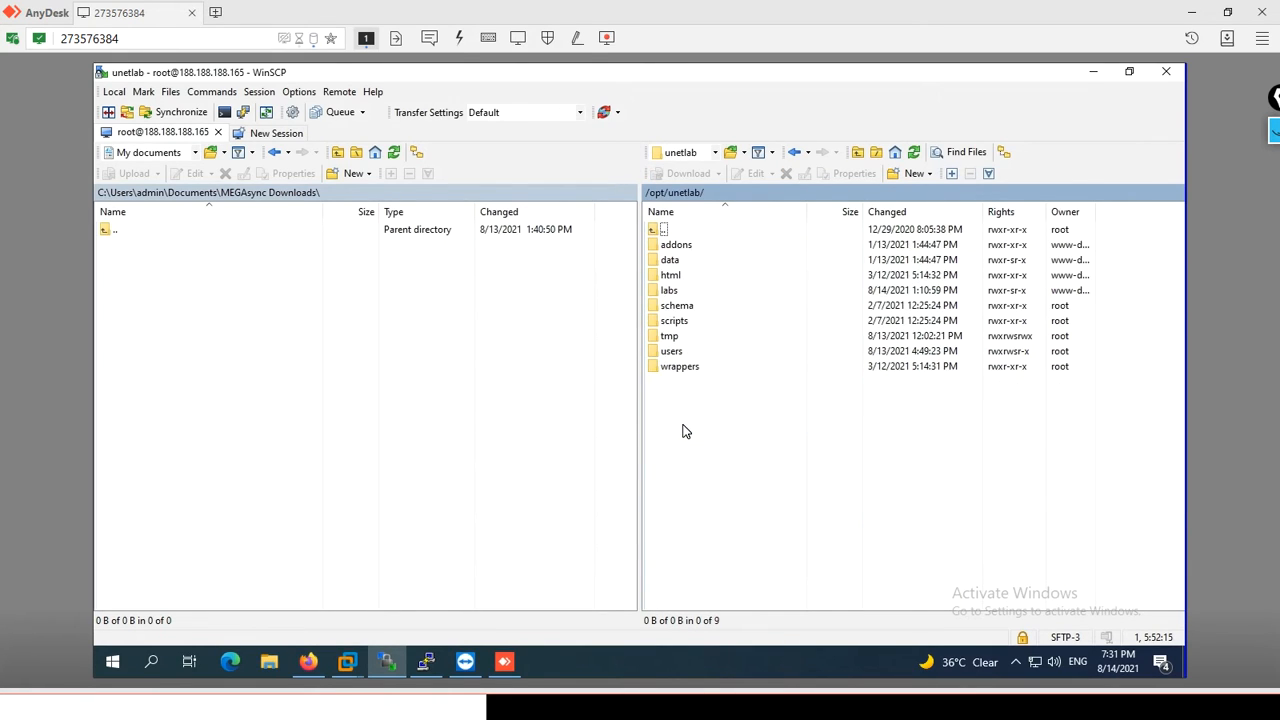
pyautogui.doubleClick(694, 250)
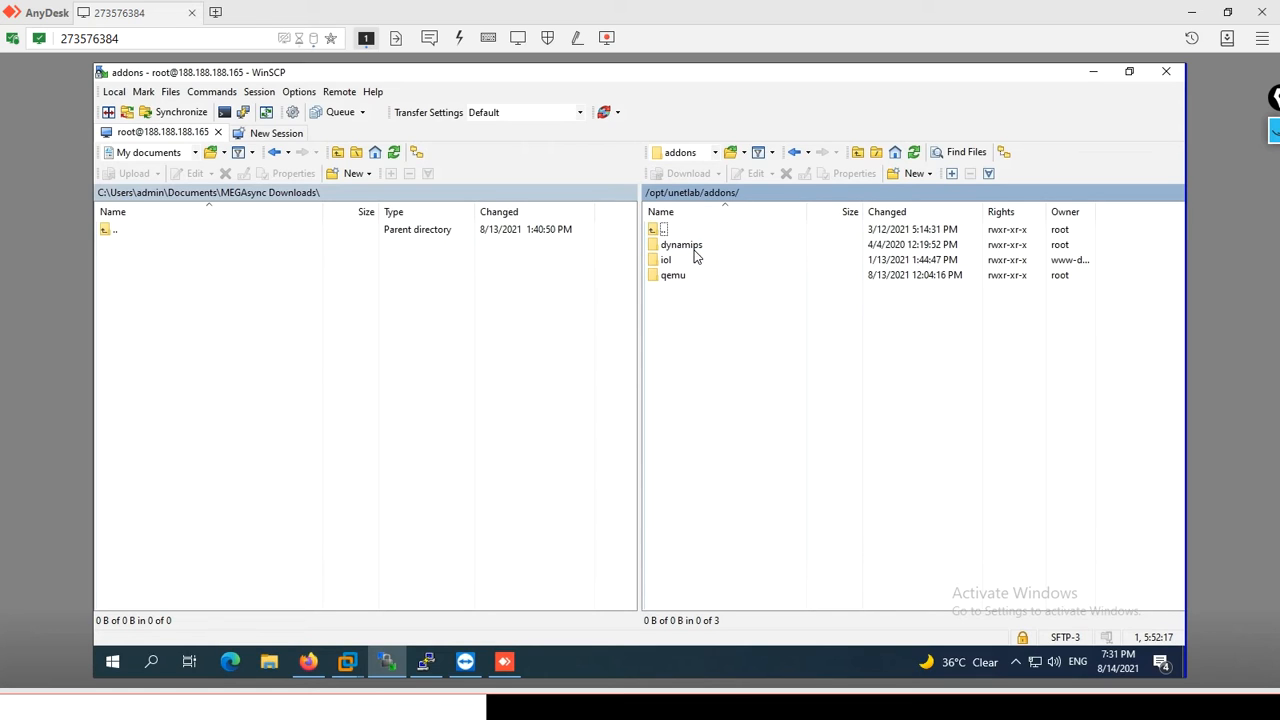
pyautogui.doubleClick(683, 277)
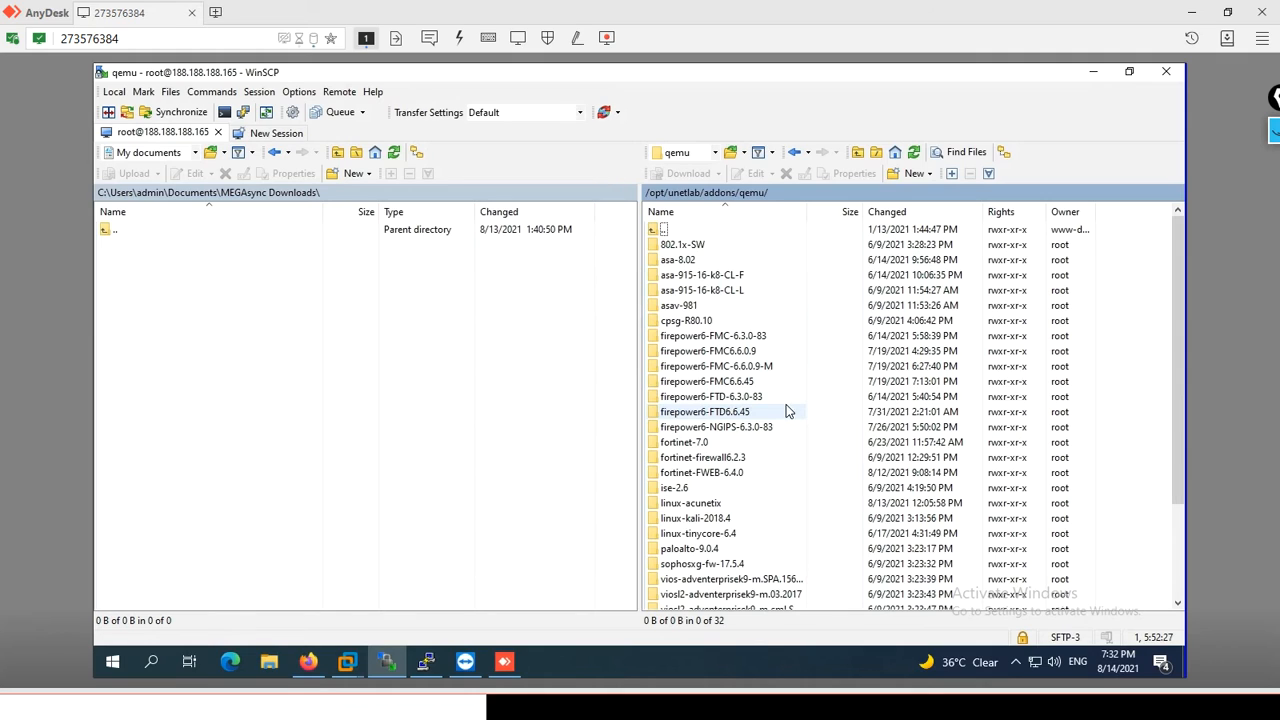
pyautogui.doubleClick(735, 386)
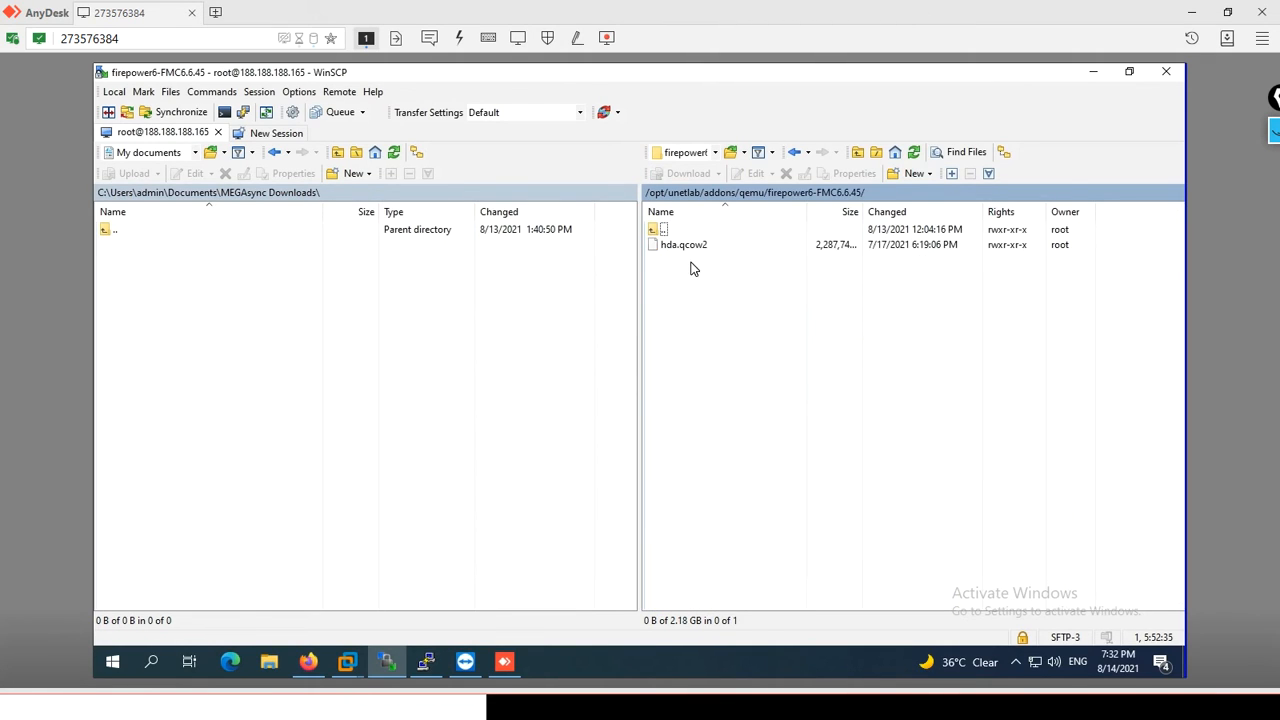
pyautogui.doubleClick(665, 233)
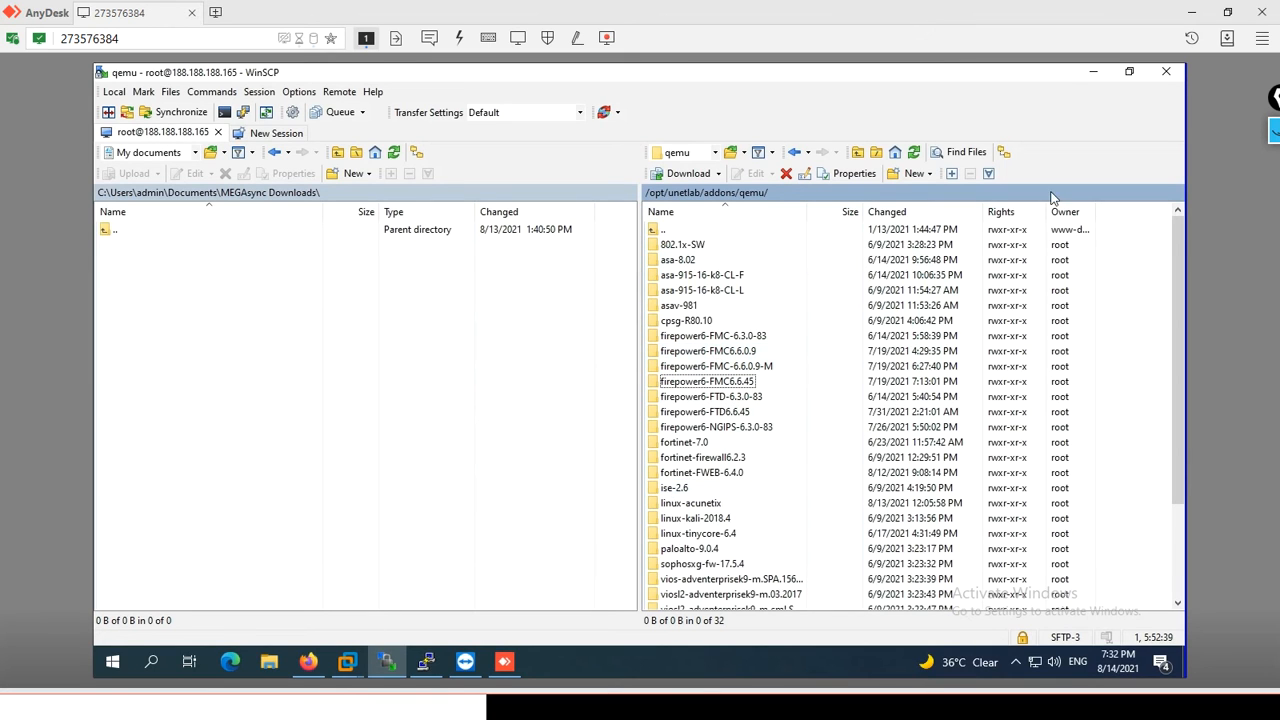
pyautogui.click(1095, 74)
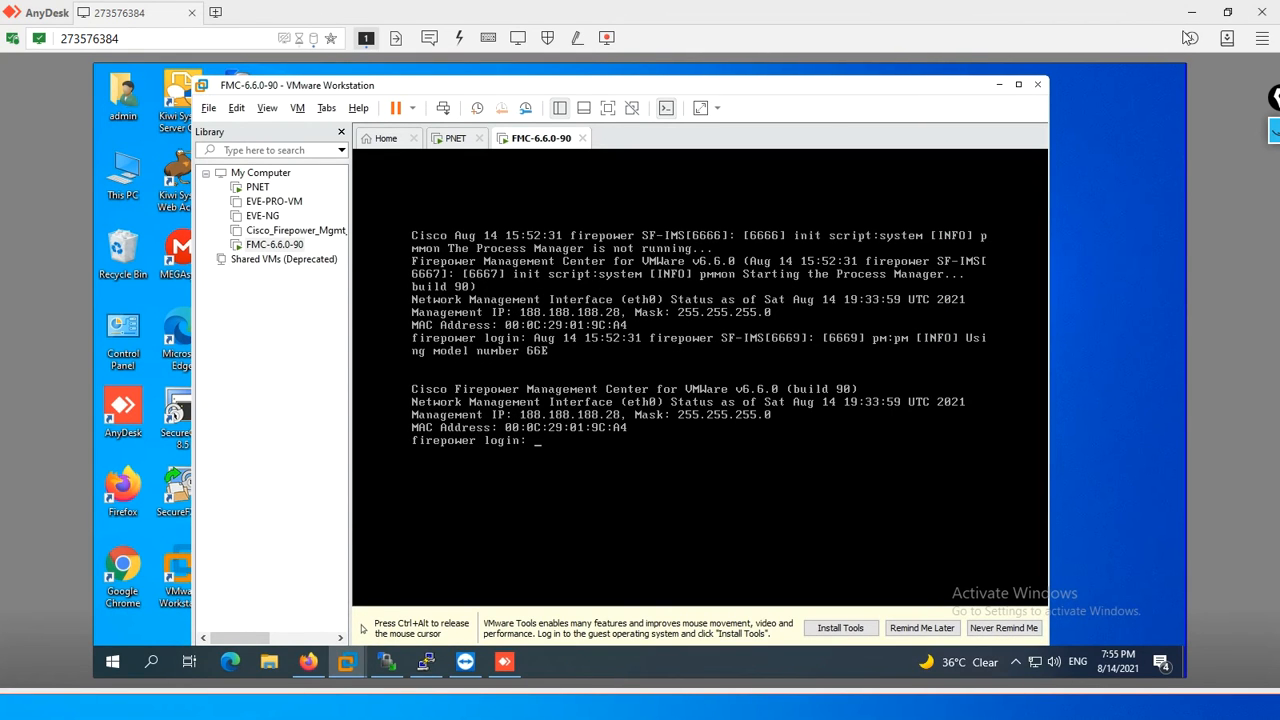
pyautogui.hotkey('alt', 'Tab')
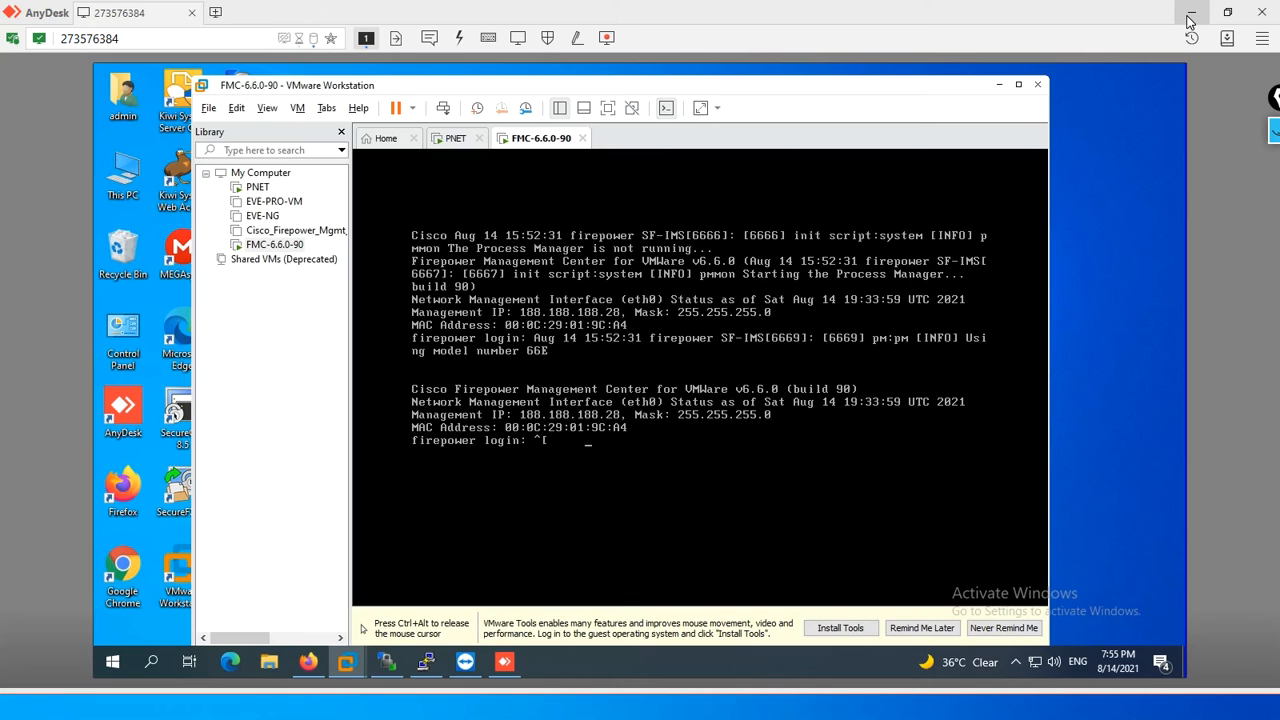
pyautogui.hotkey('alt', 'Tab')
pyautogui.click(1189, 16)
pyautogui.hotkey('alt', 'Tab')
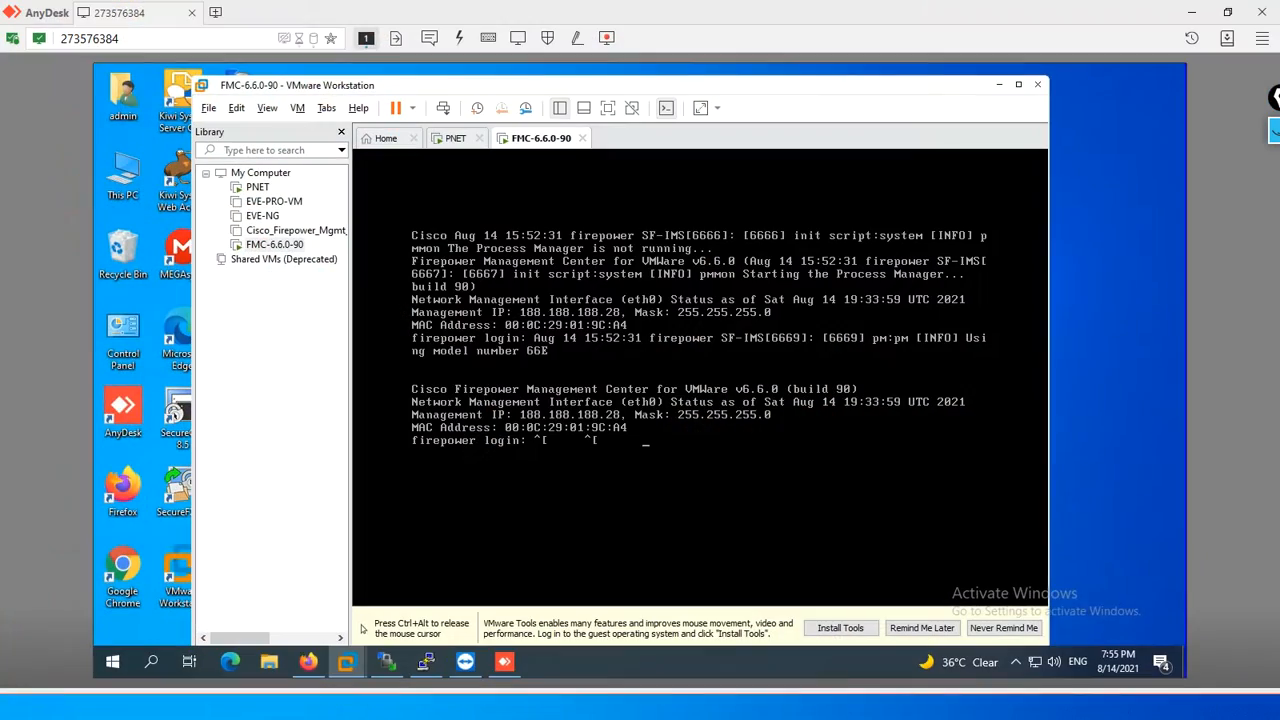
pyautogui.click(1192, 15)
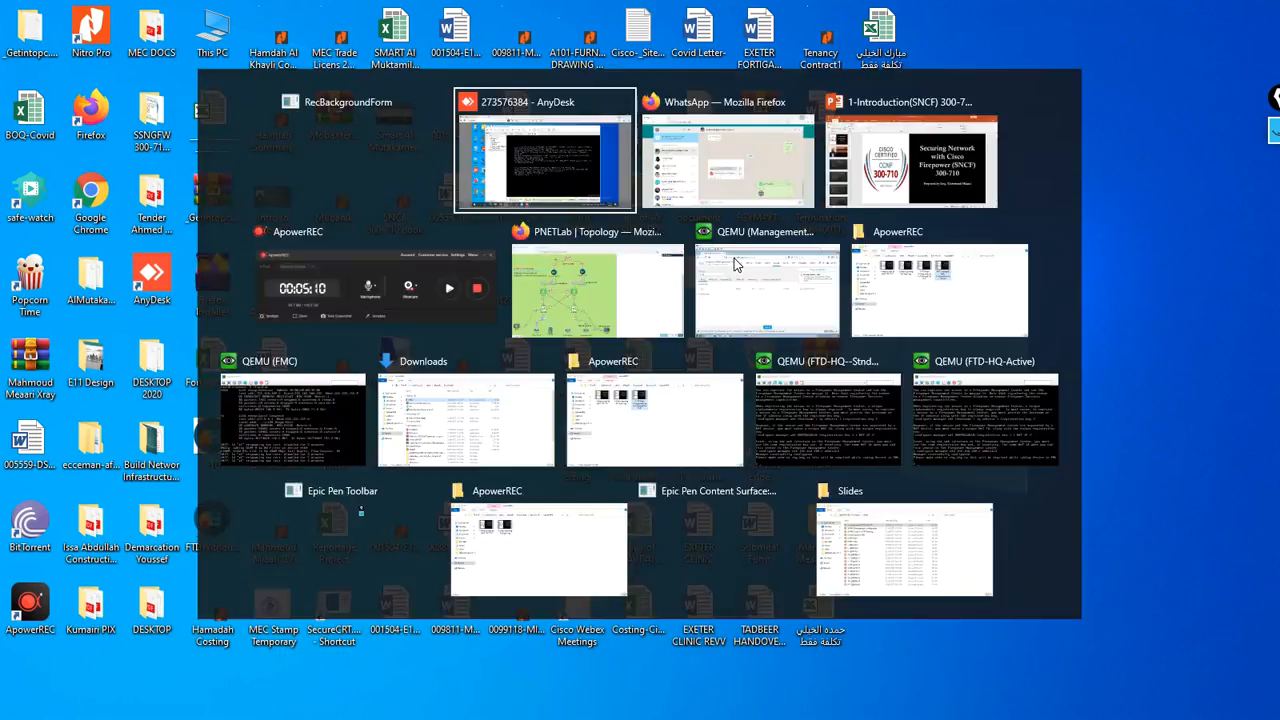
pyautogui.hotkey('alt', 'Tab')
pyautogui.click(378, 286)
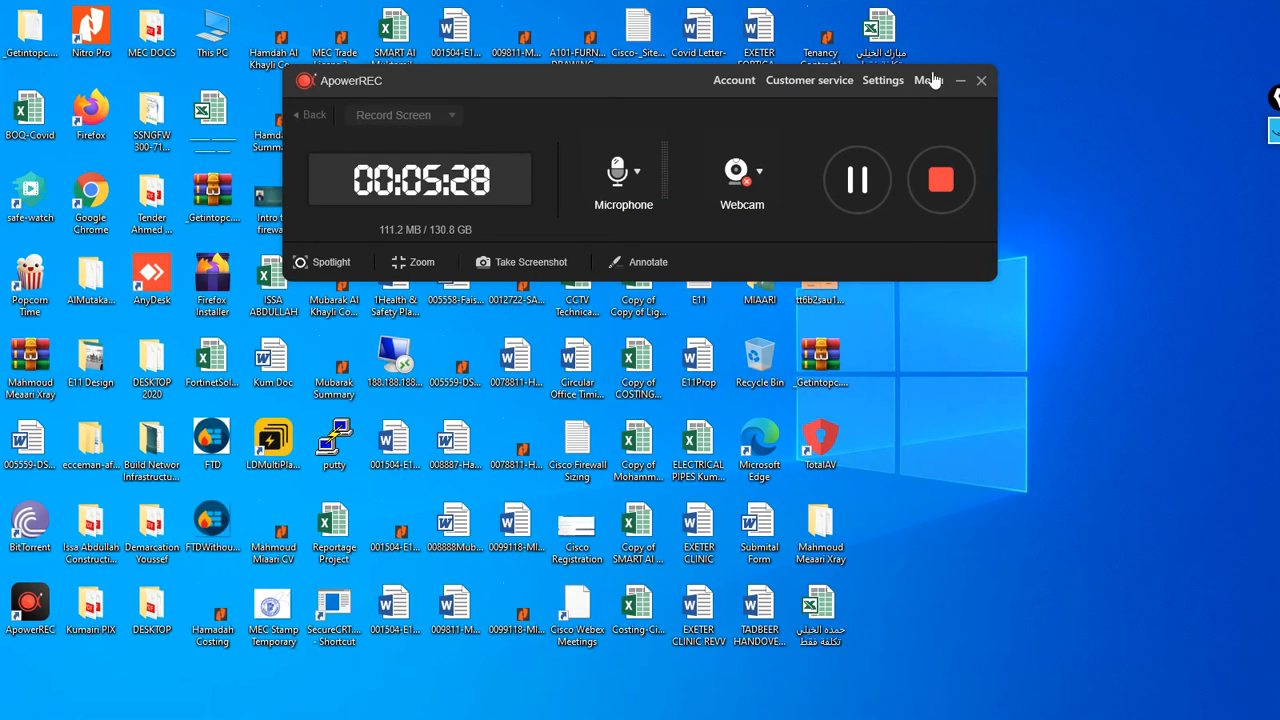
pyautogui.click(959, 81)
pyautogui.hotkey('alt', 'Tab')
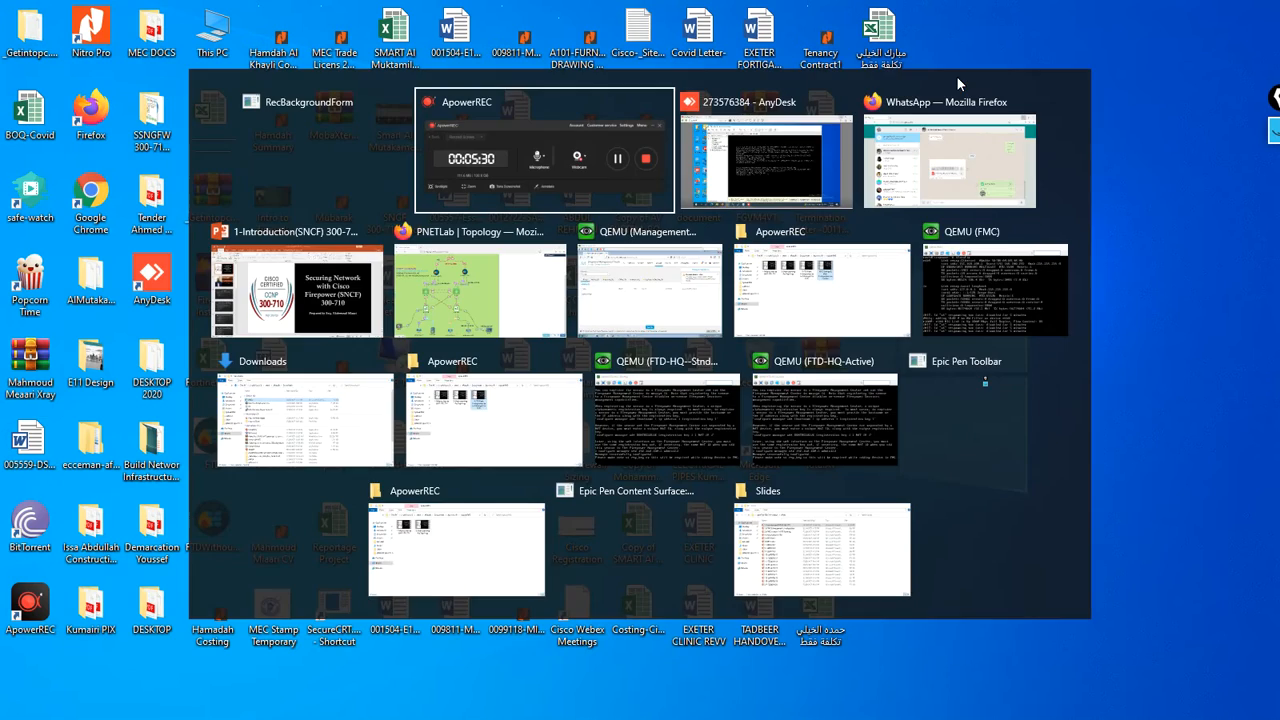
pyautogui.click(776, 165)
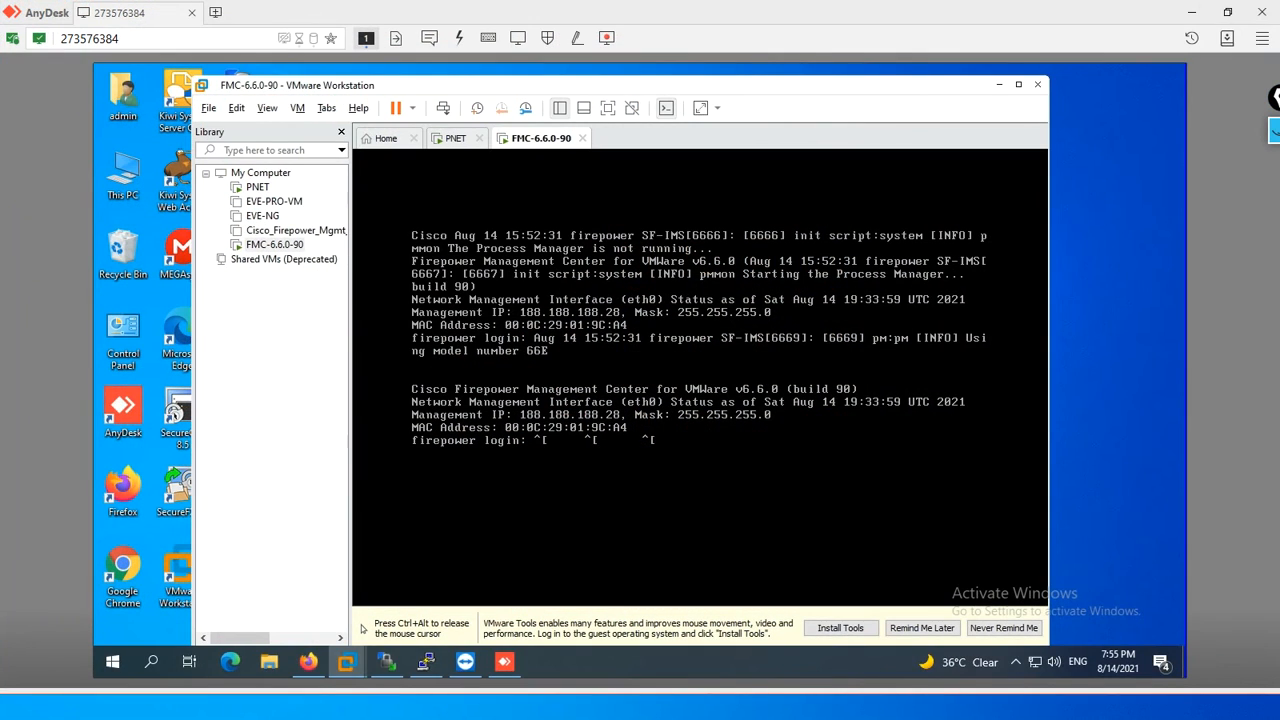
# - Clear the stray characters at the firepower login prompt and log in as admin with the account password
pyautogui.press('BackSpace')
pyautogui.press('BackSpace')
pyautogui.press('BackSpace')
pyautogui.press('BackSpace')
pyautogui.press('BackSpace')
pyautogui.write('admin')
pyautogui.press('Return')
pyautogui.press('Return')
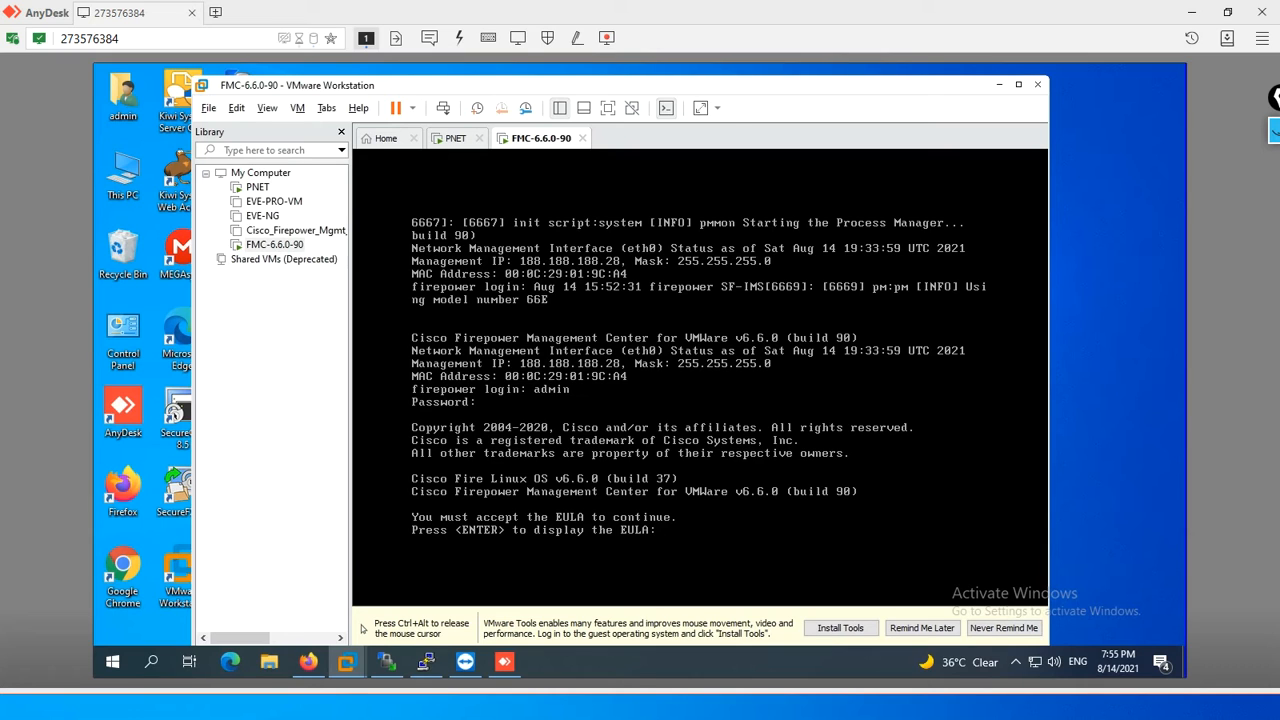
# - Display the EULA in the FMC console, page through it and agree to it
pyautogui.press('Return')
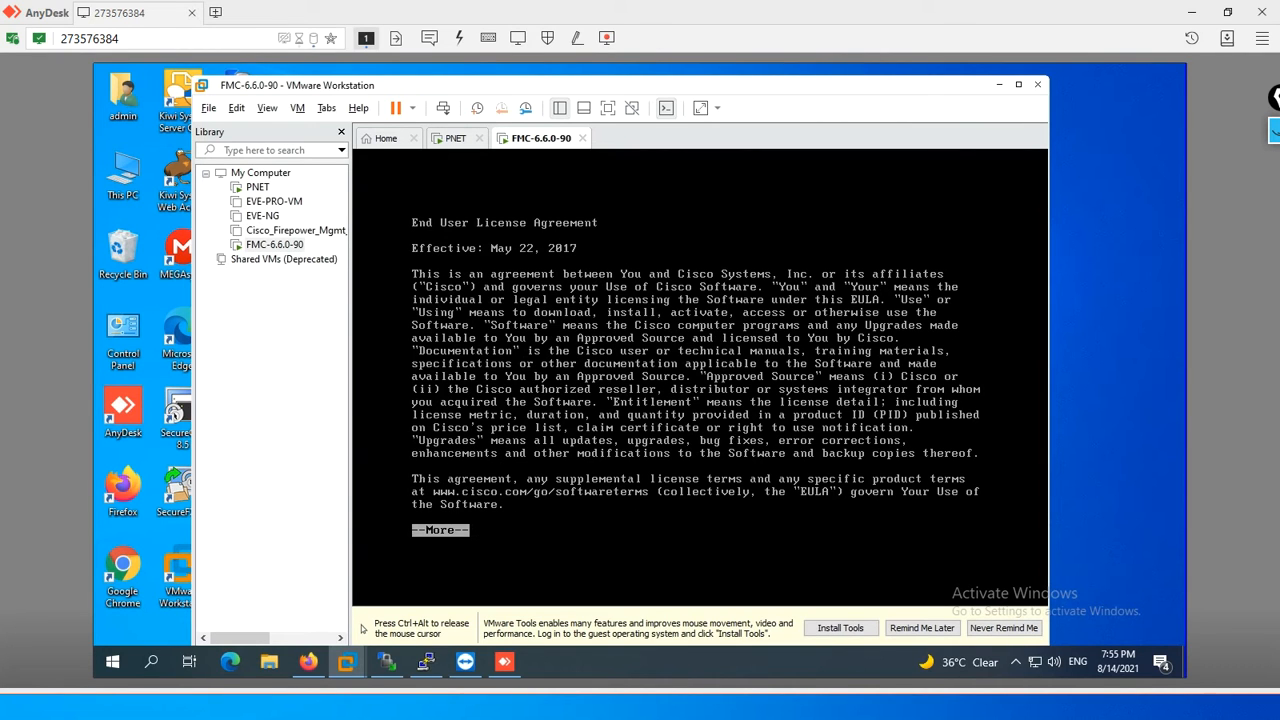
pyautogui.press('space')
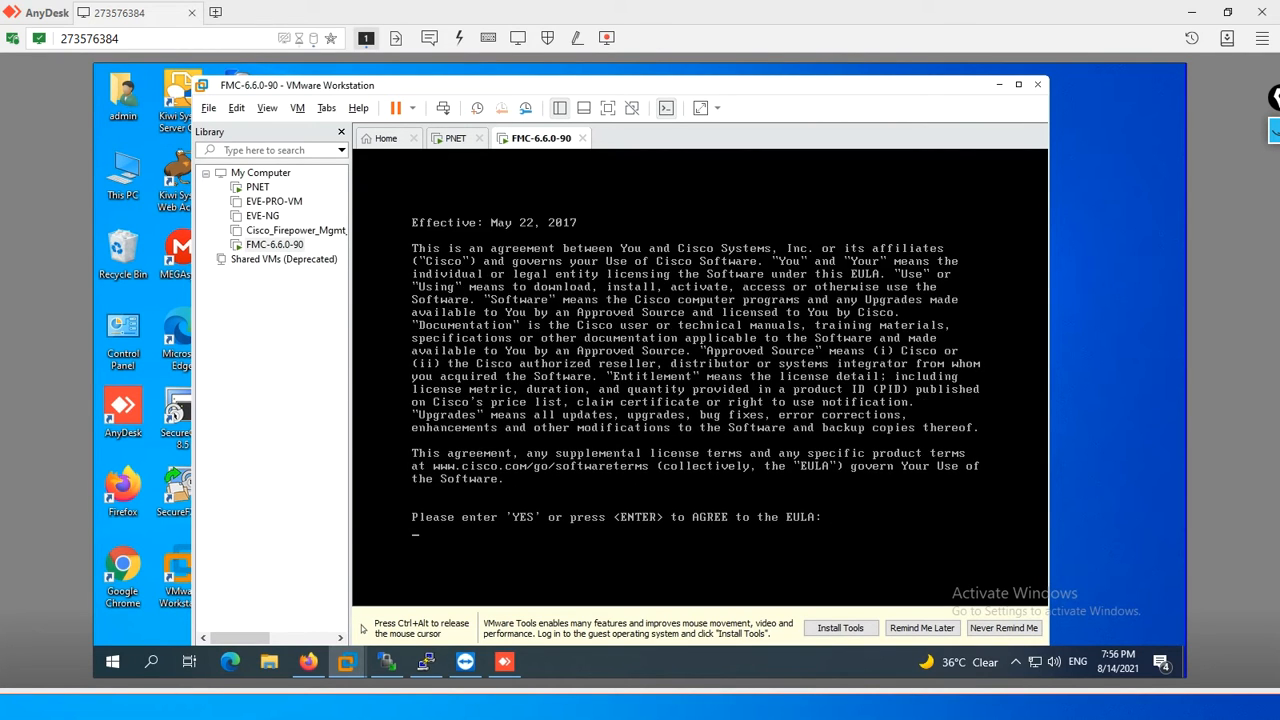
pyautogui.press('Return')
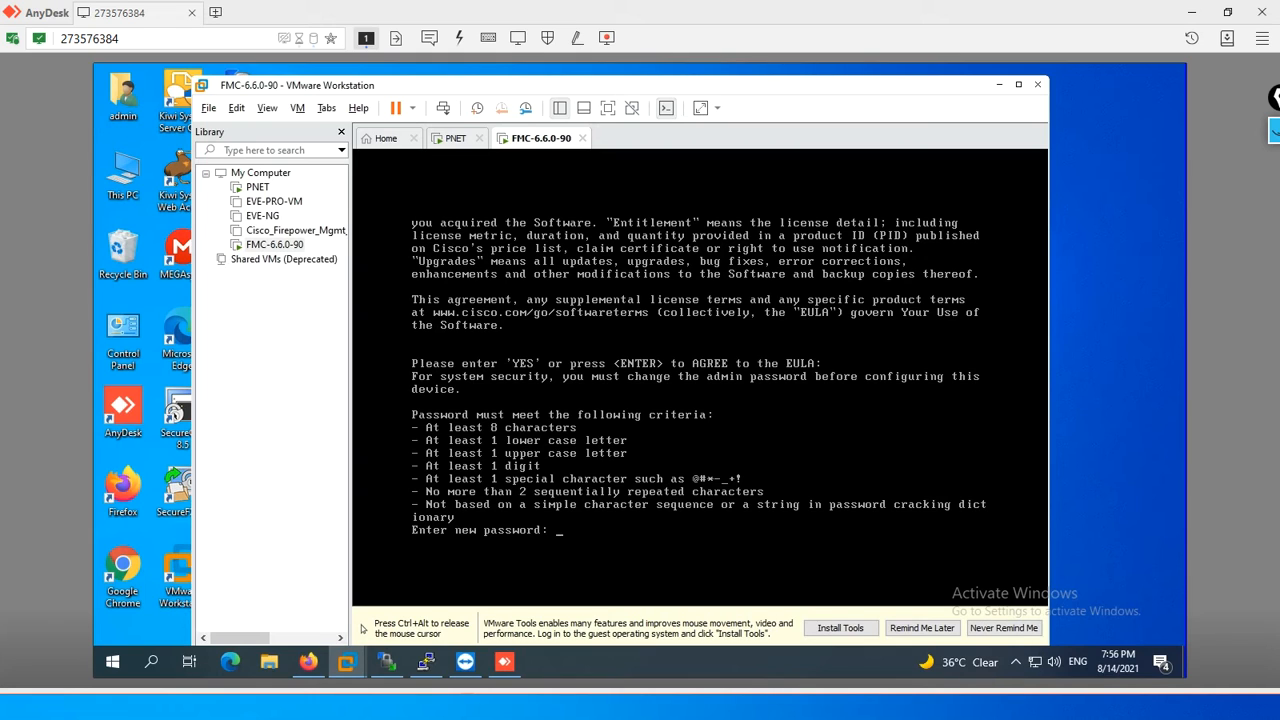
# - Enter and confirm a new admin password, and set the system hostname to FMC
pyautogui.press('Return')
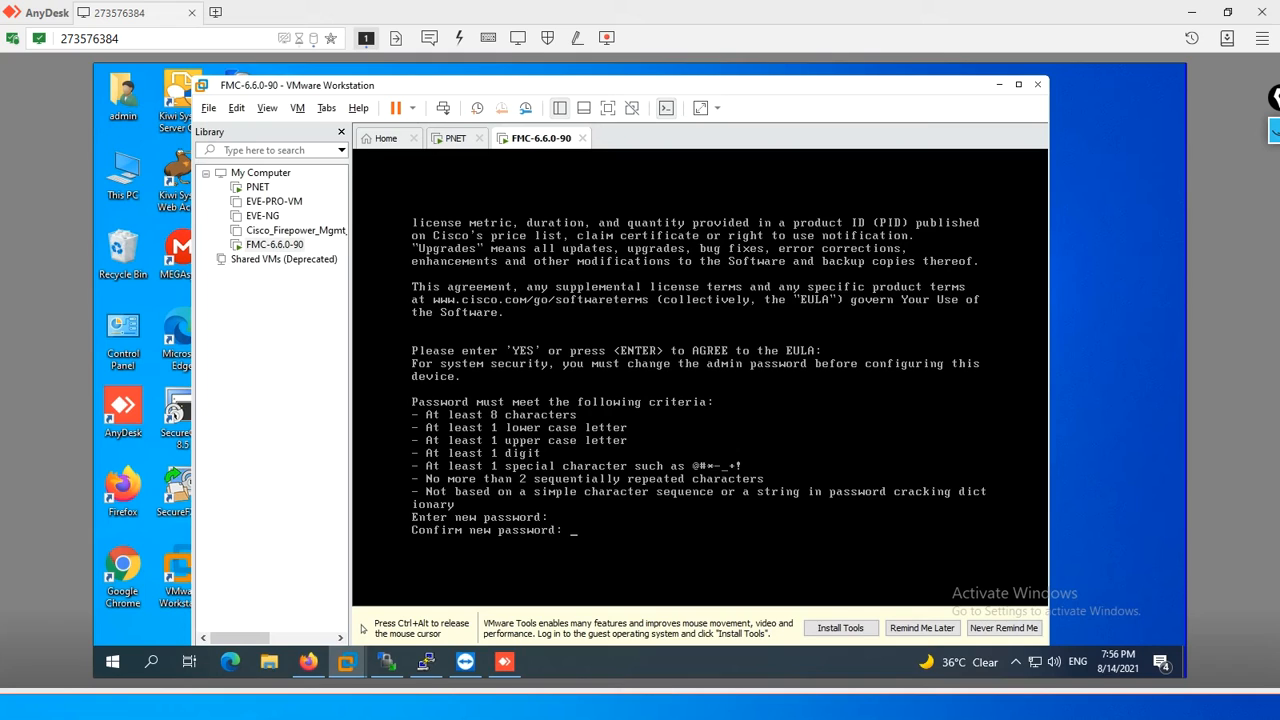
pyautogui.press('Return')
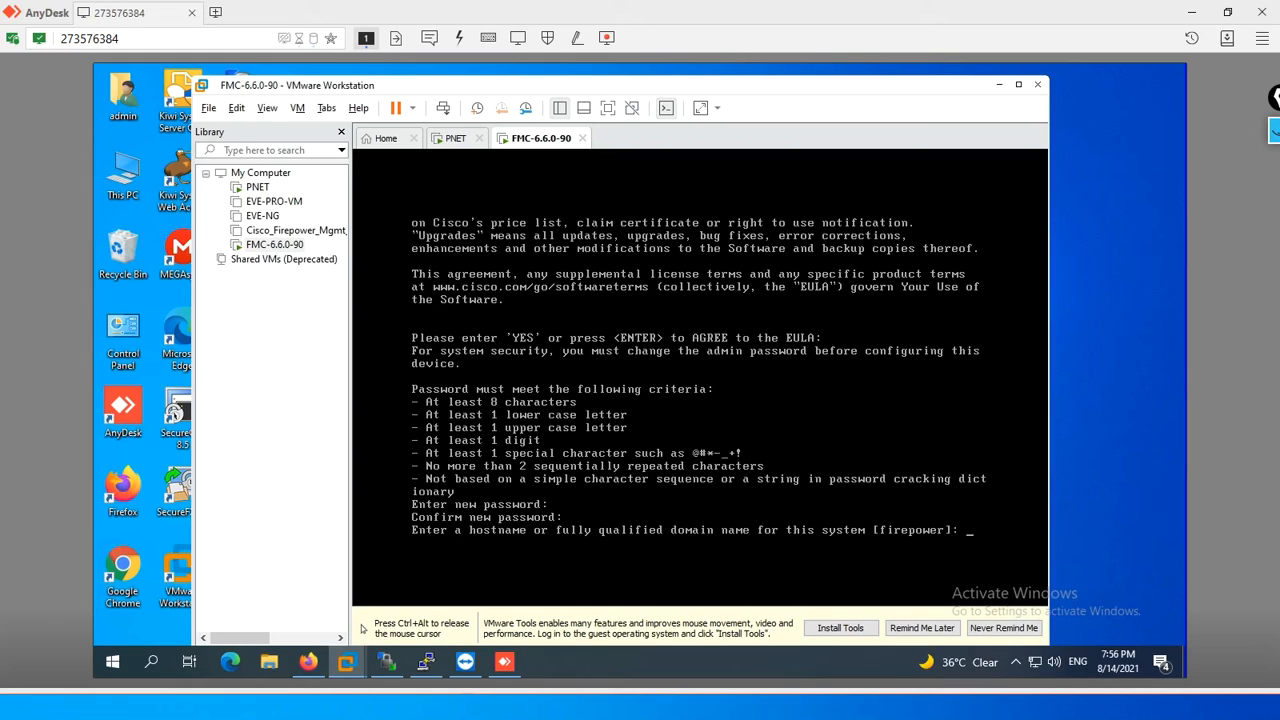
pyautogui.write('FMC')
pyautogui.press('Return')
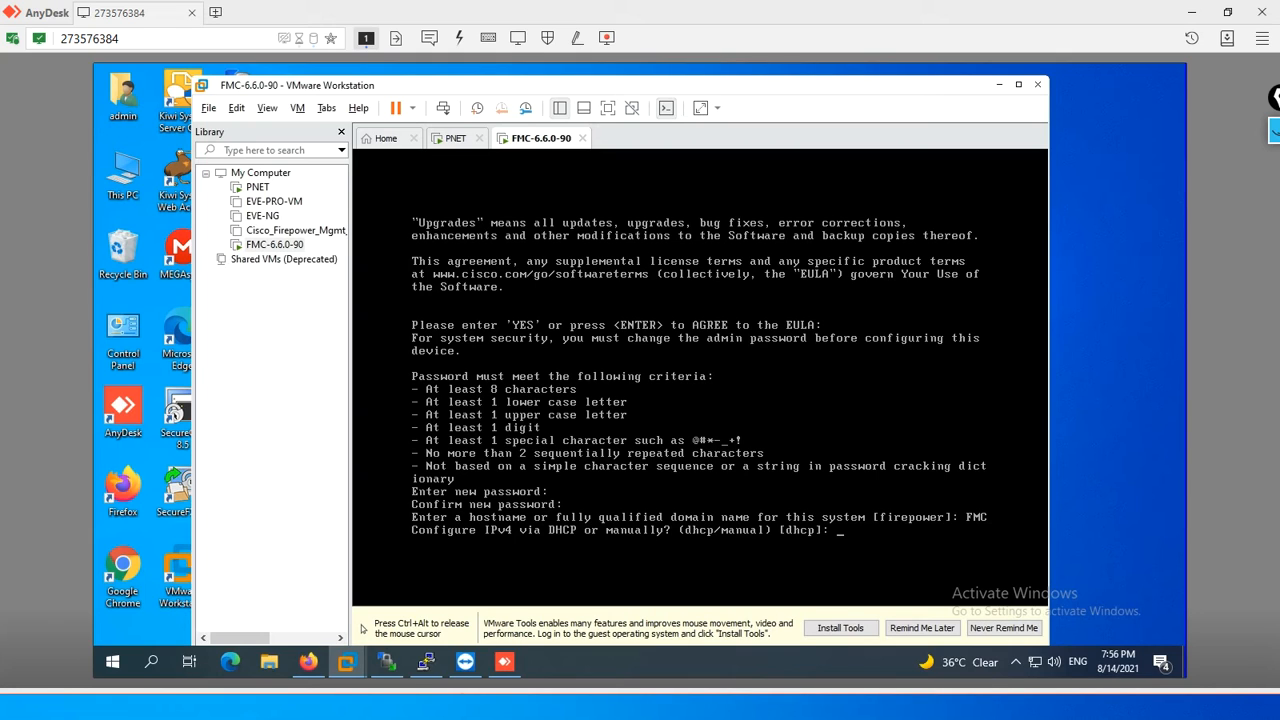
# - Configure IPv4 via DHCP with DNS server 8.8.8.8 and the default NTP servers, and accept these network settings
pyautogui.press('Return')
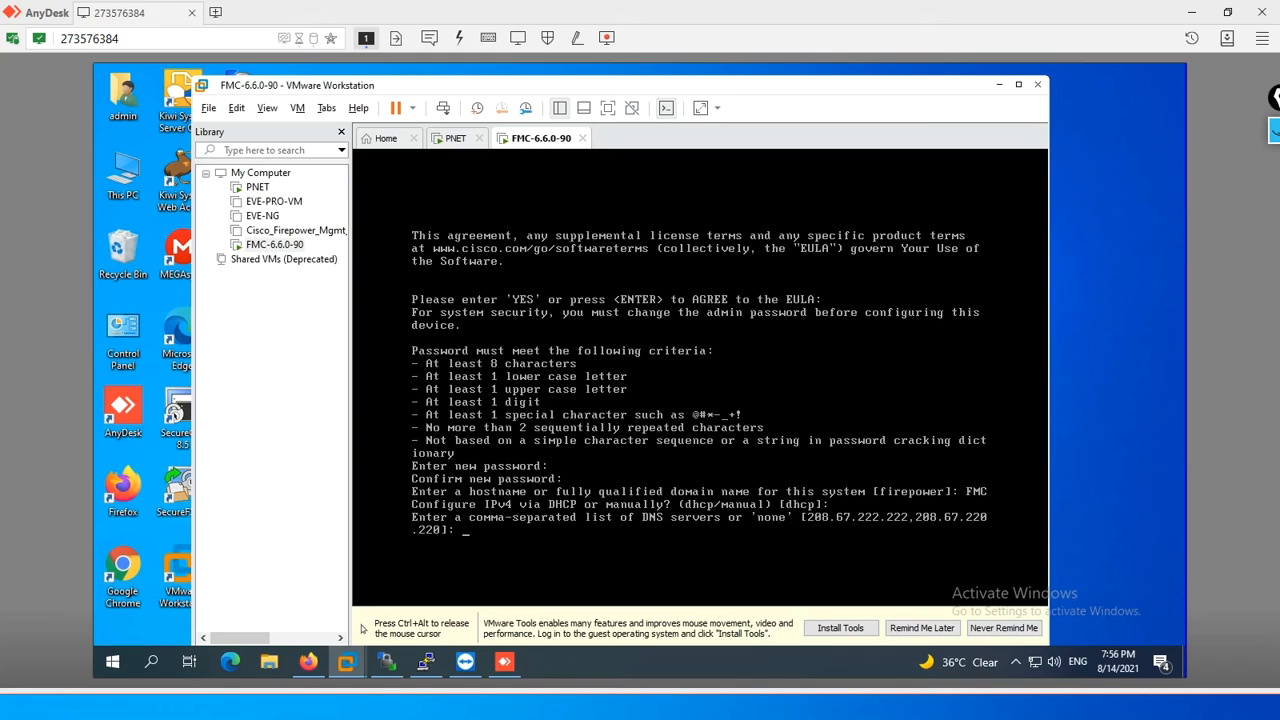
pyautogui.write('8.8.8.8')
pyautogui.press('Return')
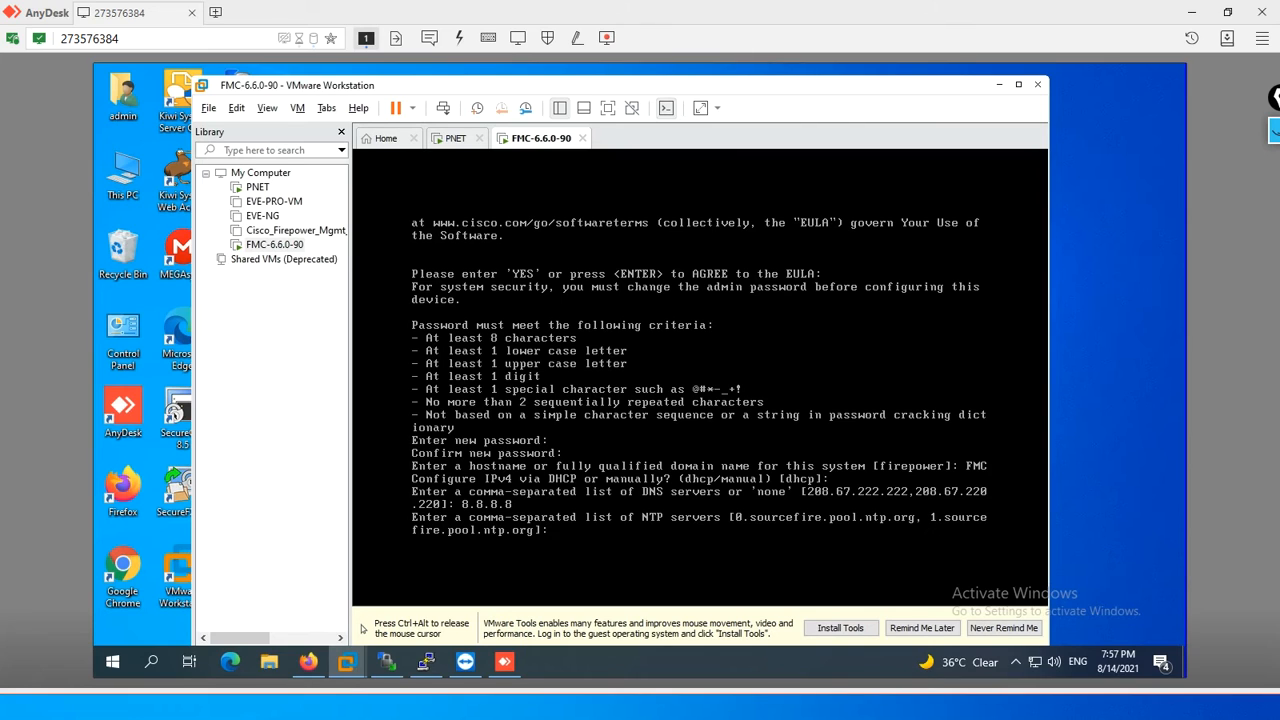
pyautogui.press('Return')
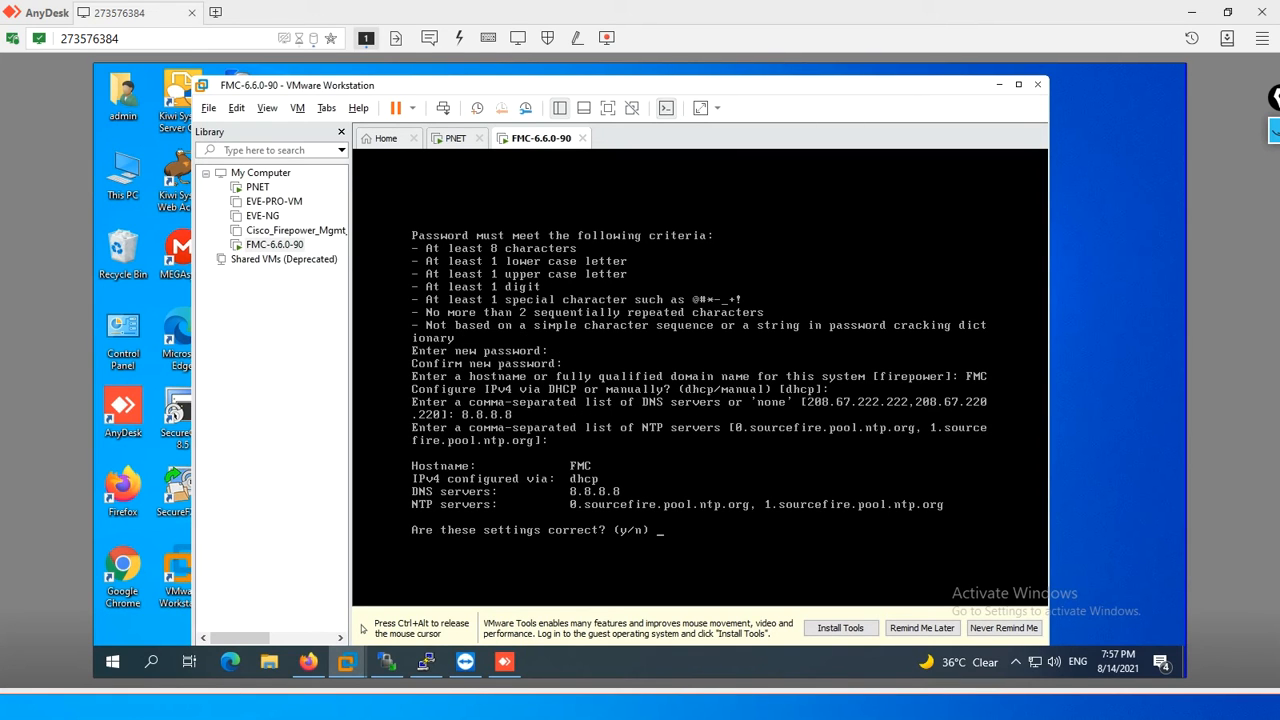
pyautogui.write('y')
pyautogui.press('Return')
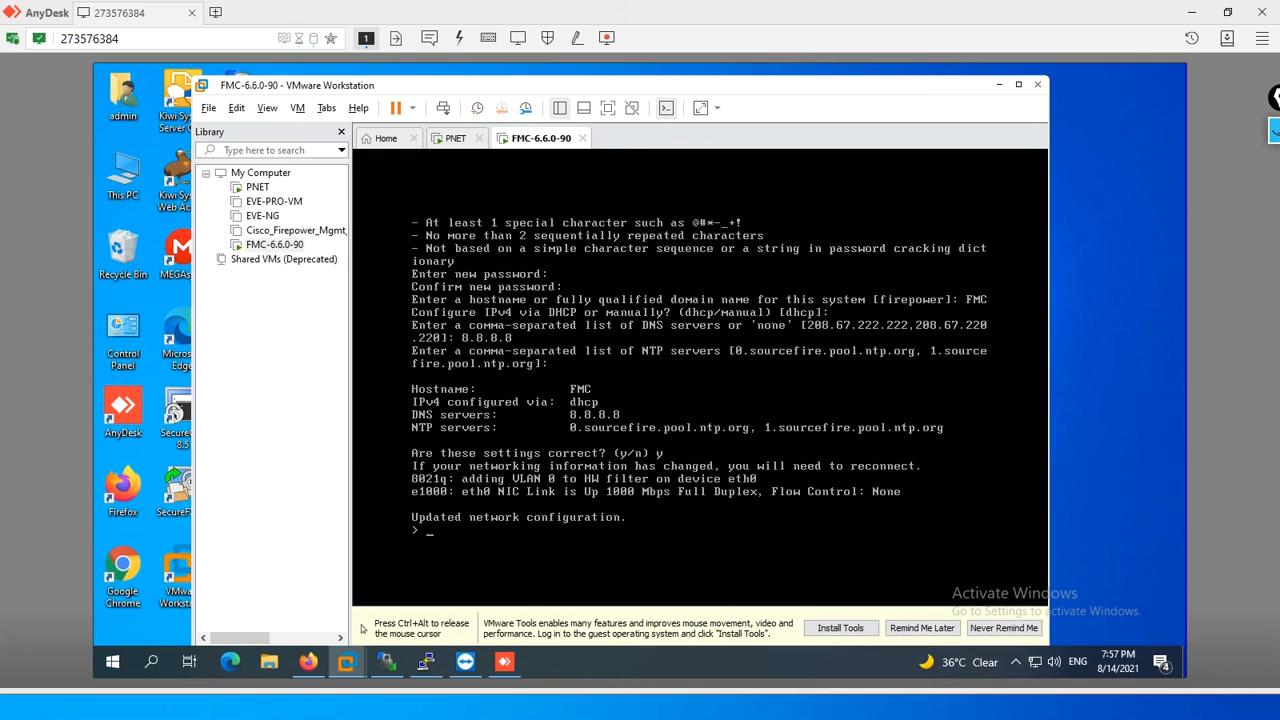
# - Enter expert mode in the FMC console and display its interface addresses with ifconfig
pyautogui.press('Return')
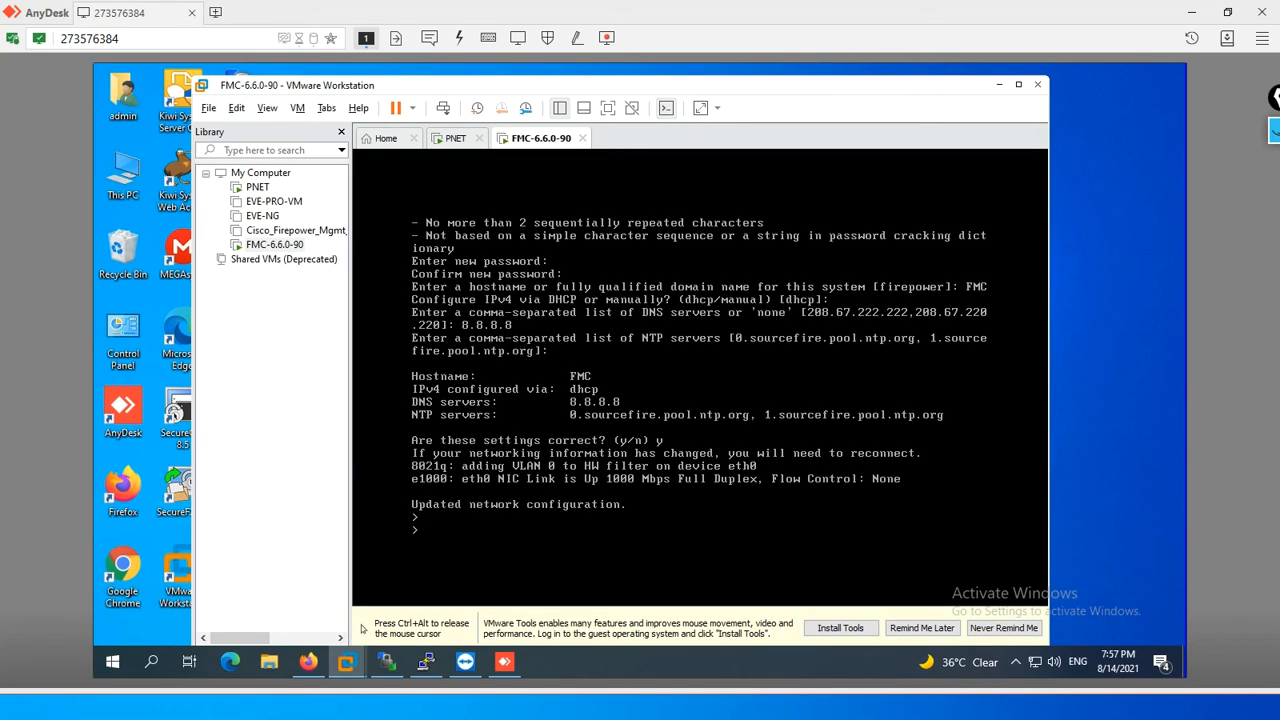
pyautogui.write('expert')
pyautogui.press('Return')
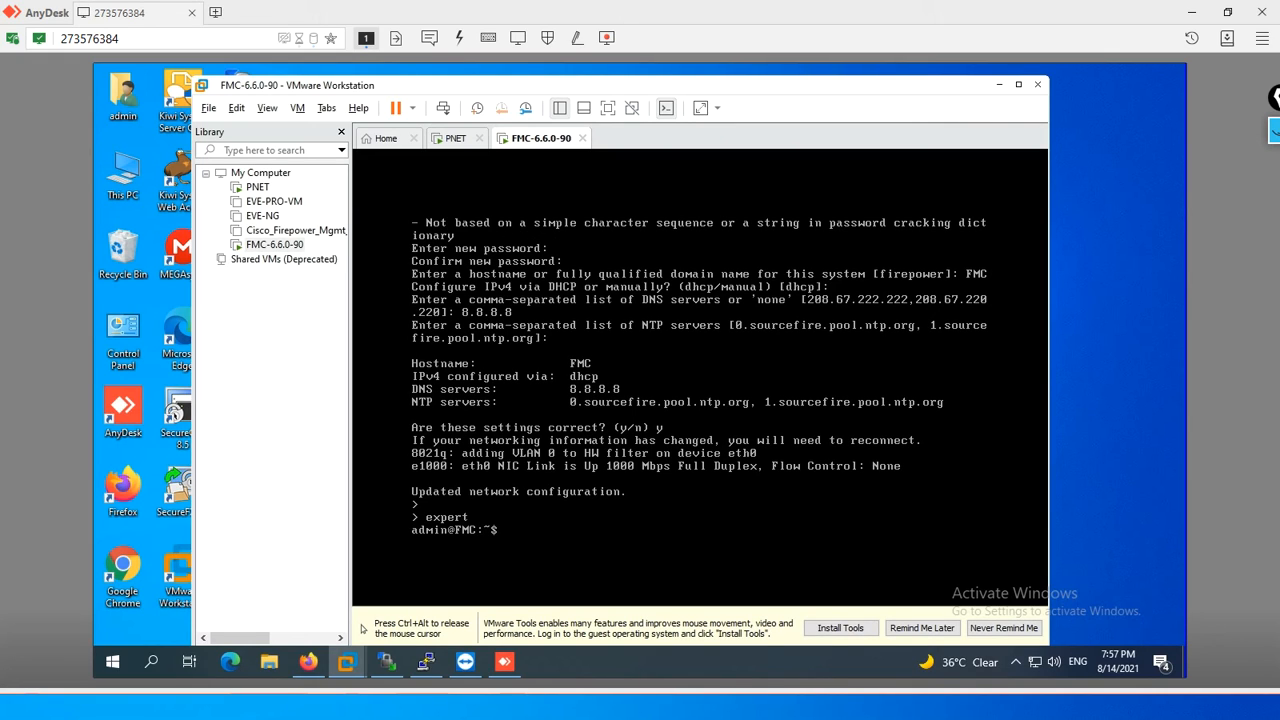
pyautogui.write('ifconfig')
pyautogui.press('Return')
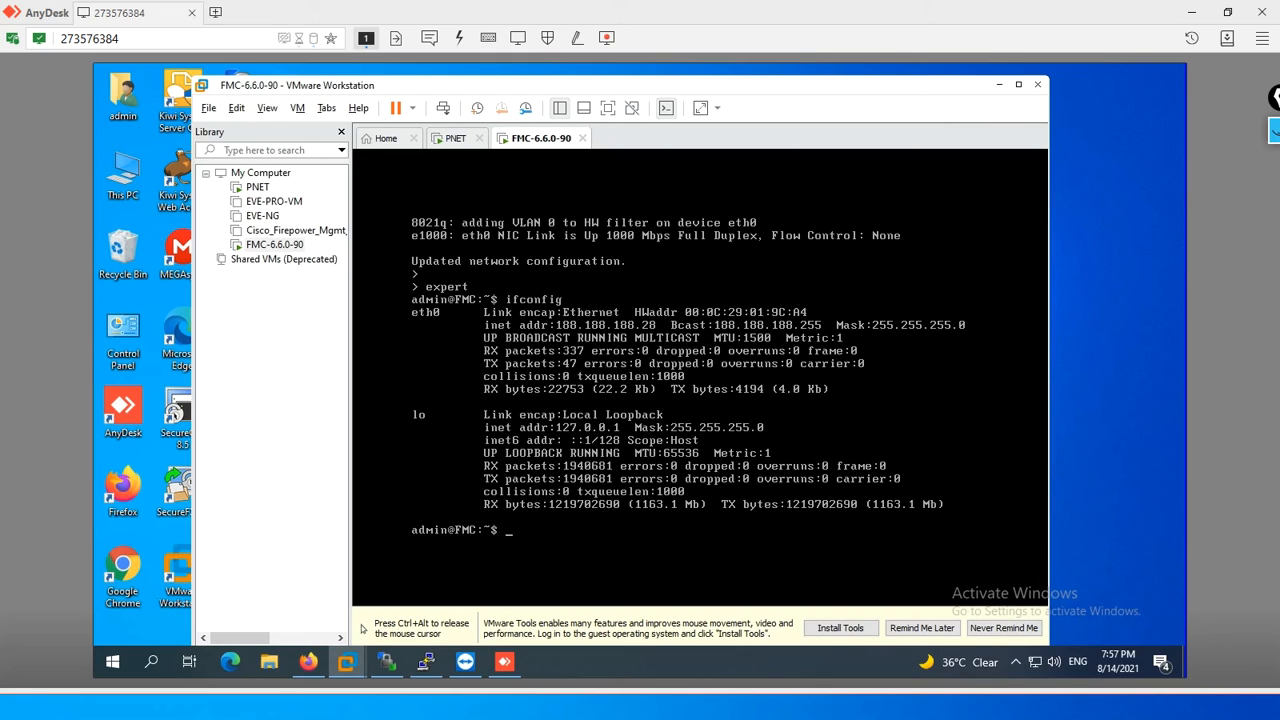
pyautogui.hotkey('ctrl', 'alt')
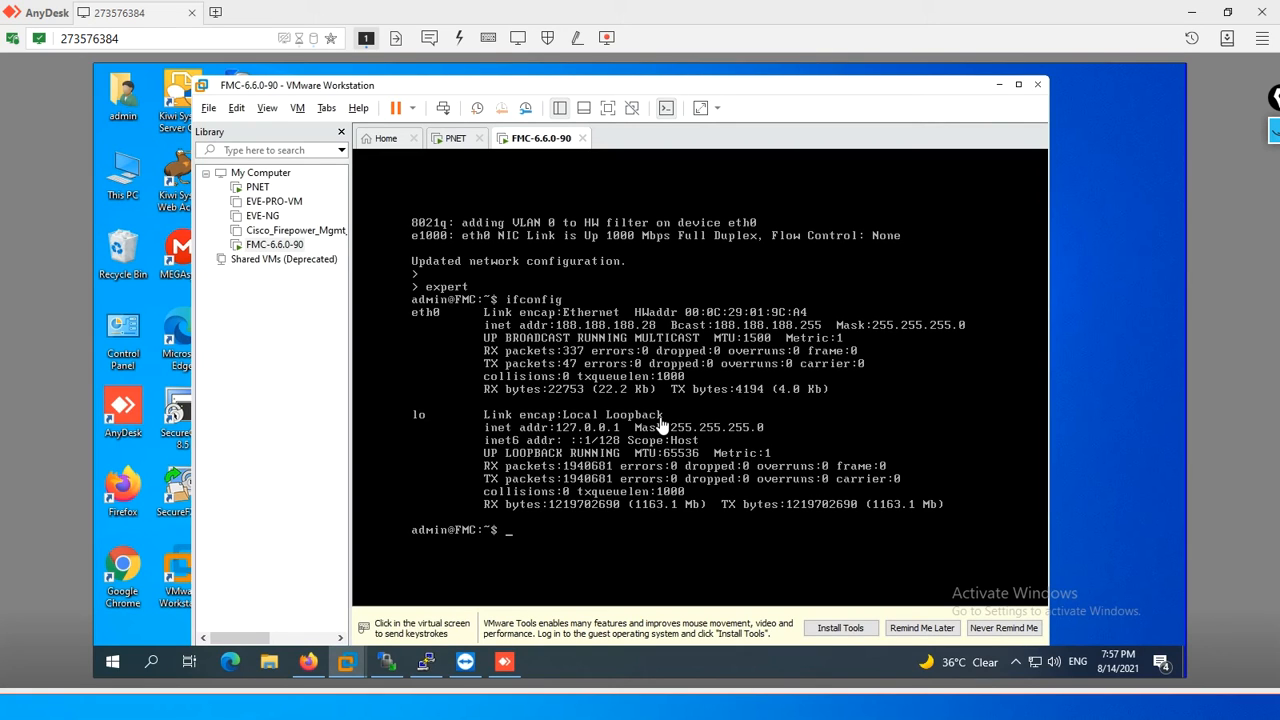
# - Switch to Firefox and try to open the FMC web interface at 188.188.188.28
pyautogui.click(1001, 84)
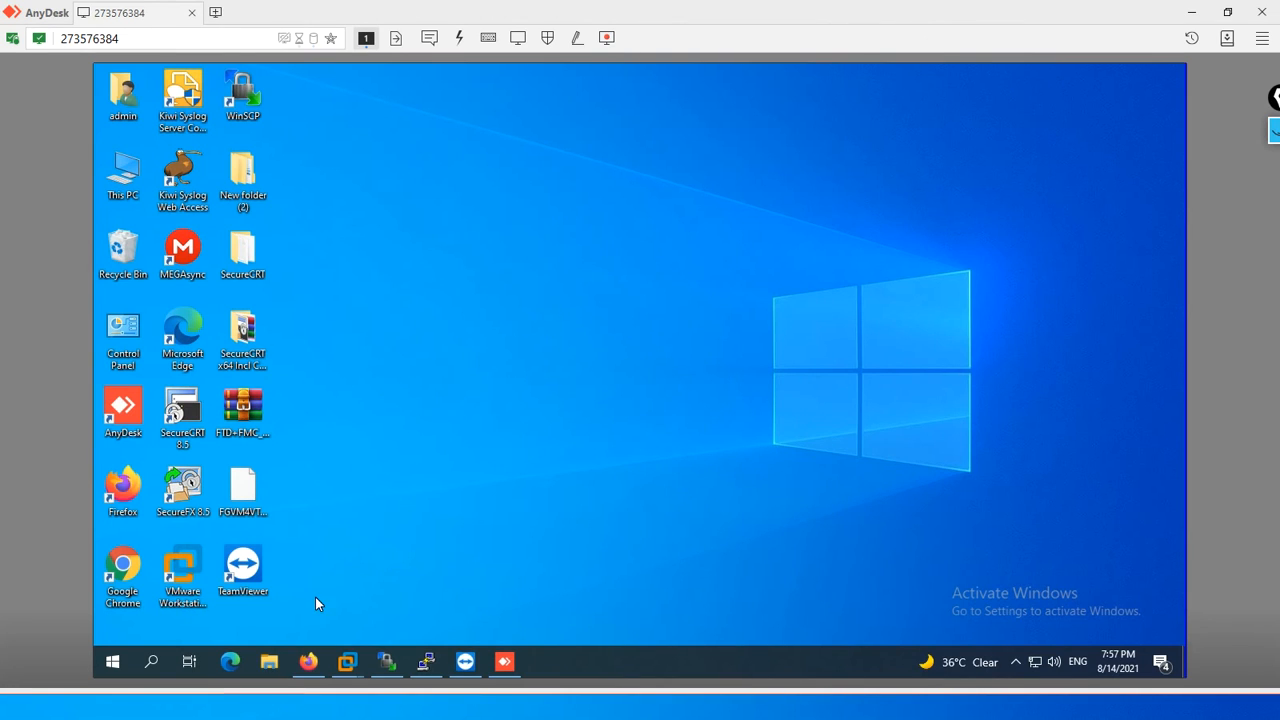
pyautogui.rightClick(308, 661)
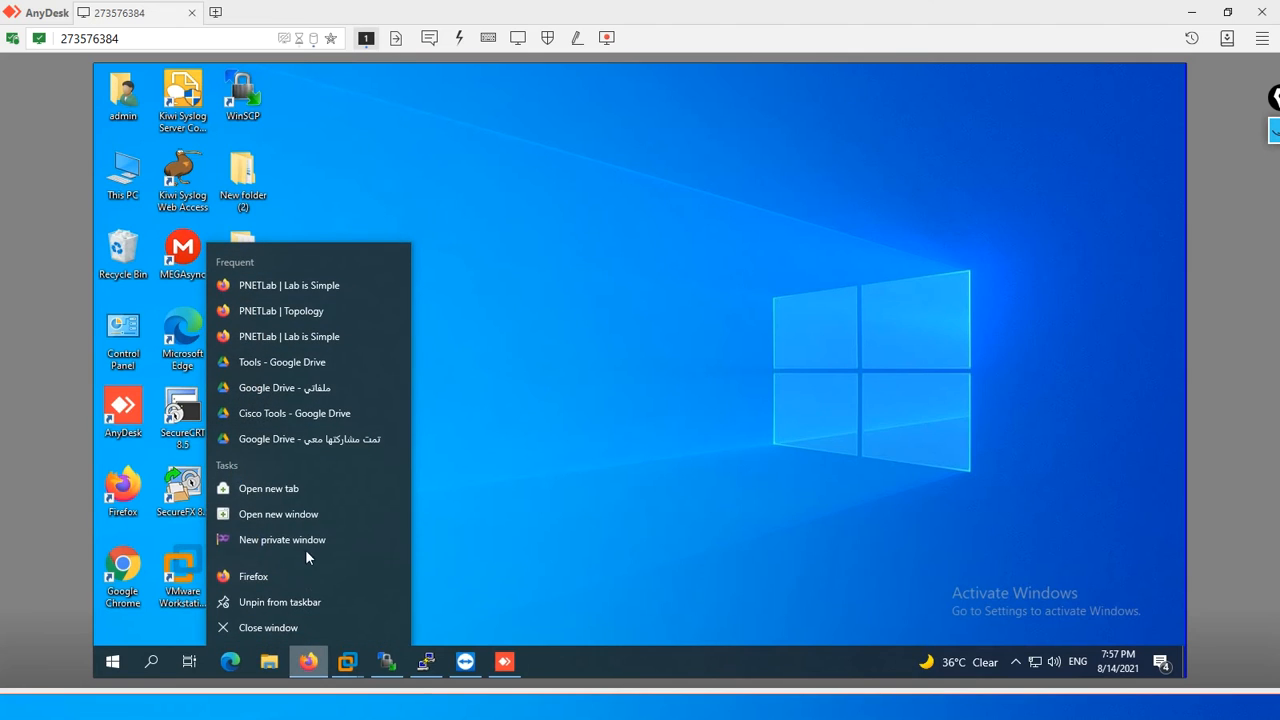
pyautogui.click(288, 577)
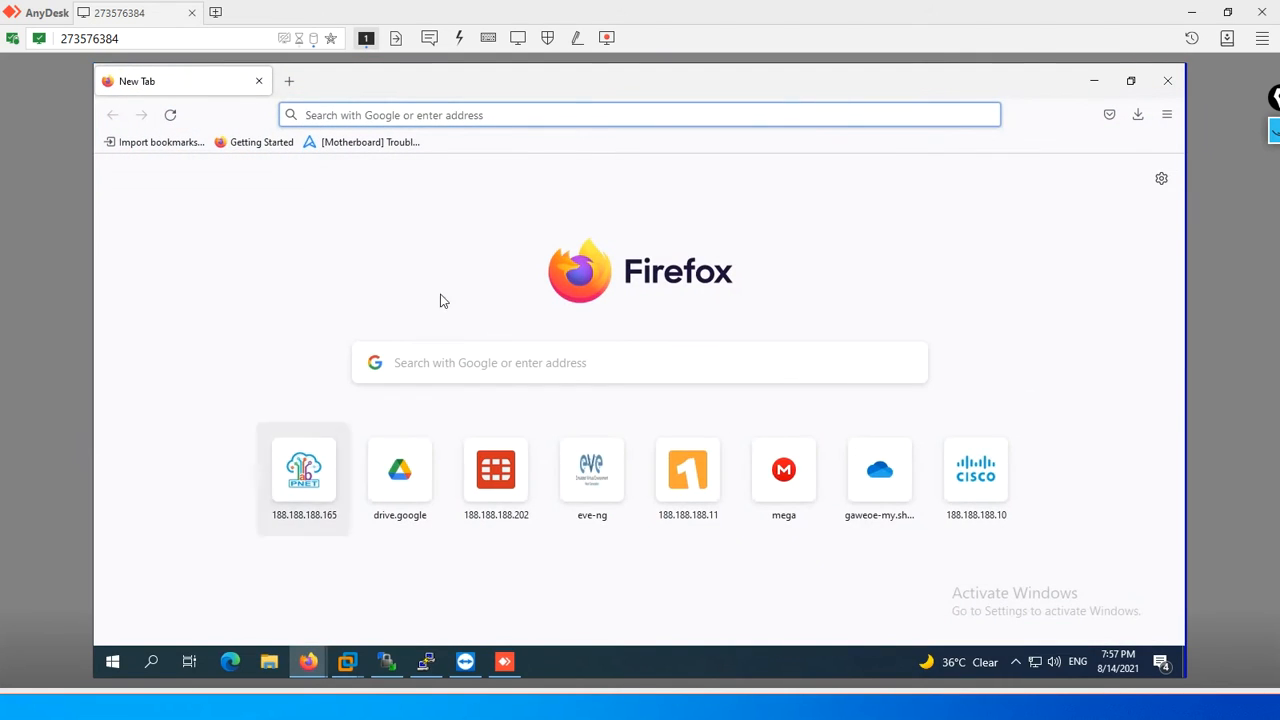
pyautogui.write('188.188.188.165/')
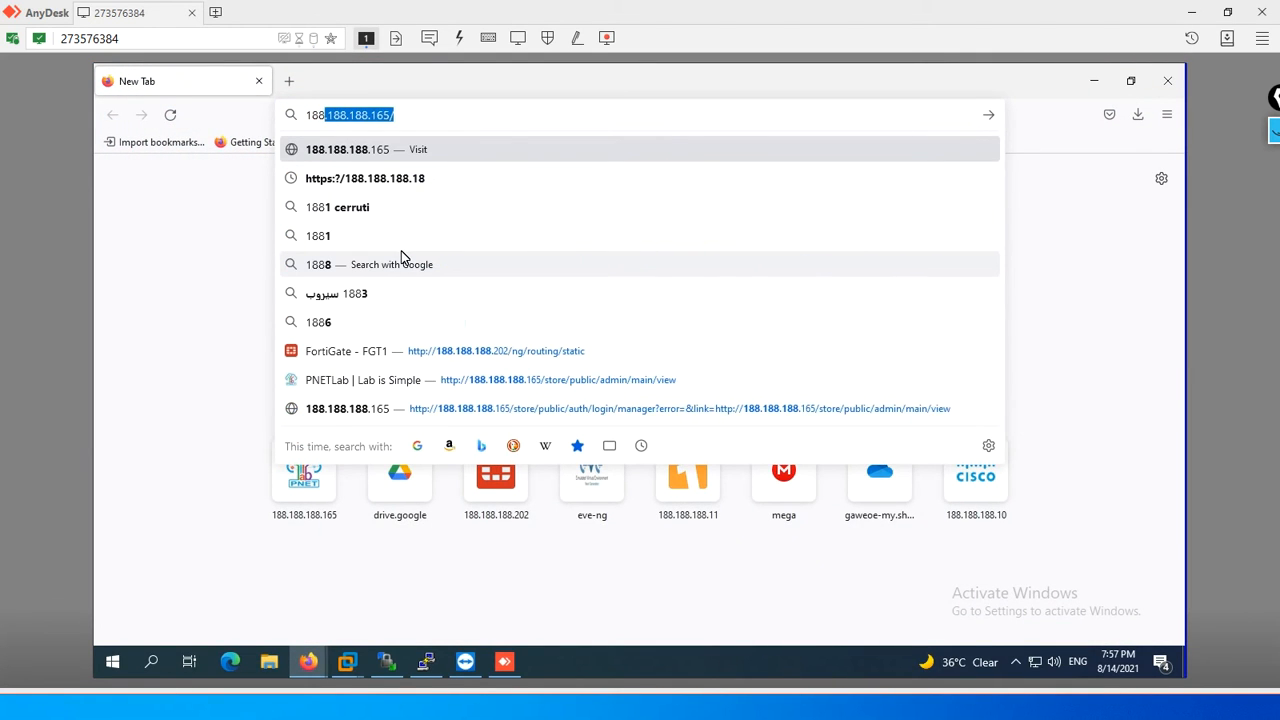
pyautogui.press('Right')
pyautogui.press('BackSpace')
pyautogui.press('BackSpace')
pyautogui.press('BackSpace')
pyautogui.press('BackSpace')
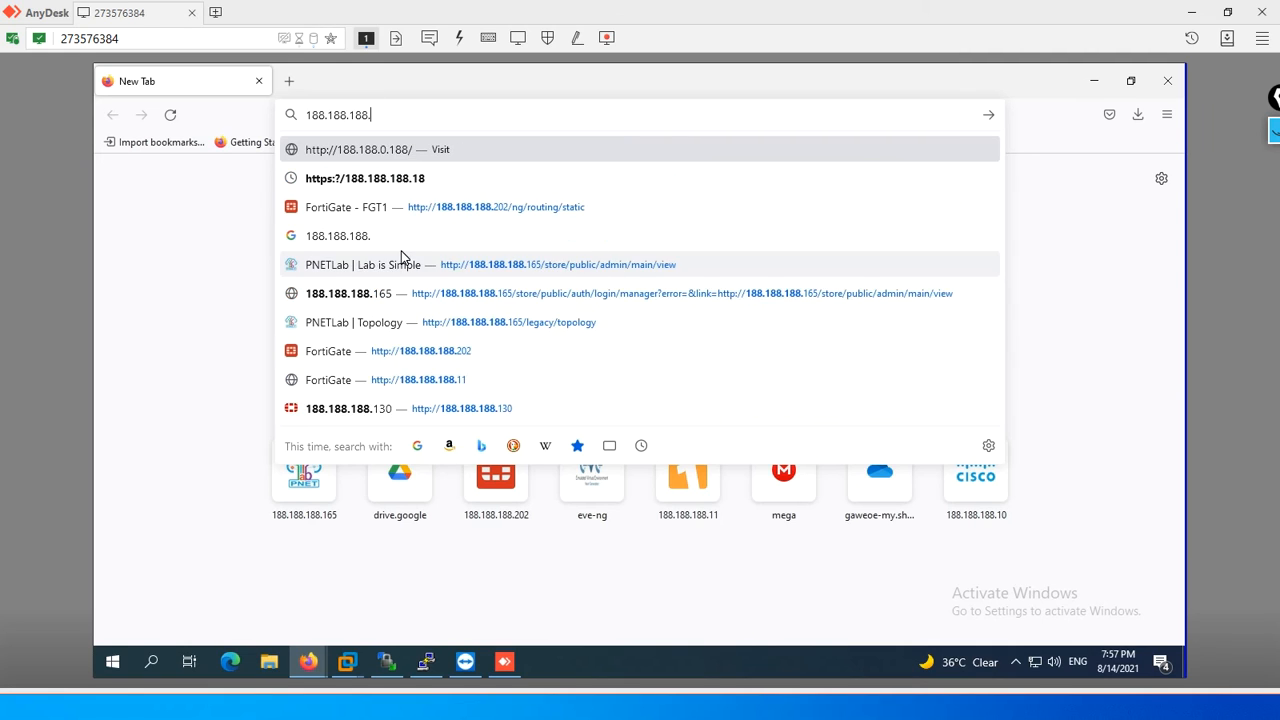
pyautogui.write('28')
pyautogui.press('Return')
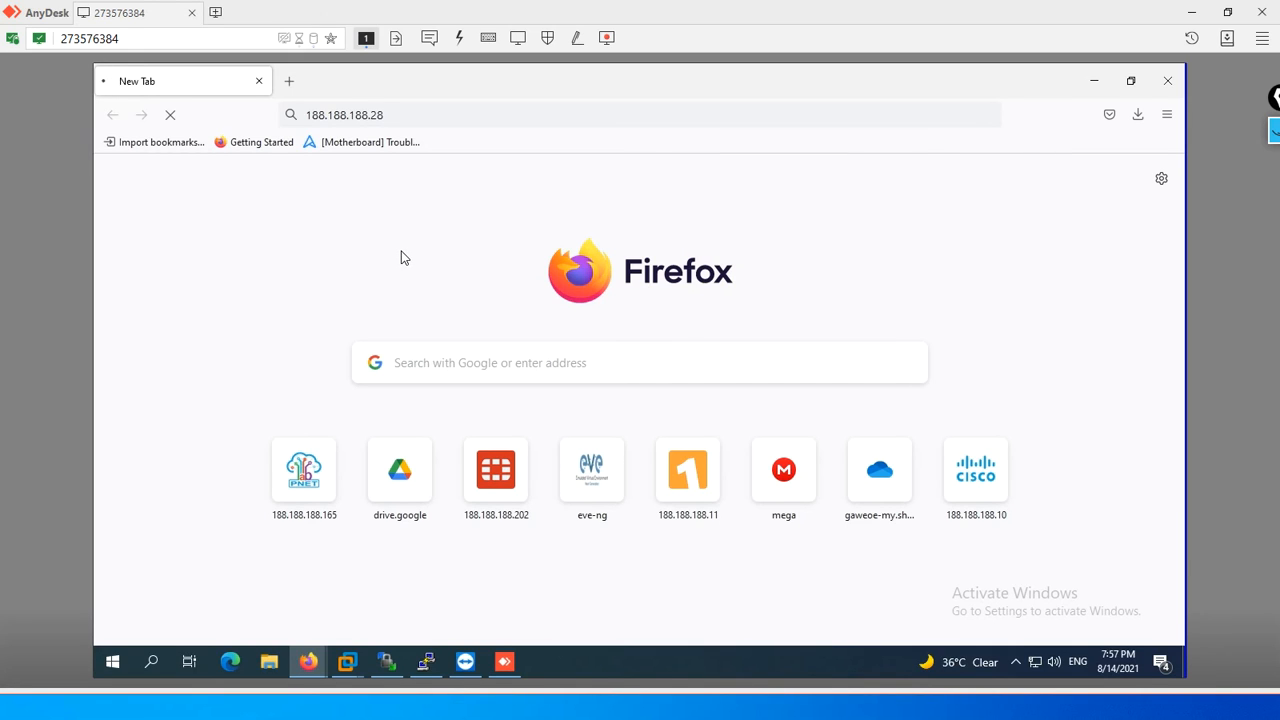
pyautogui.click(318, 121)
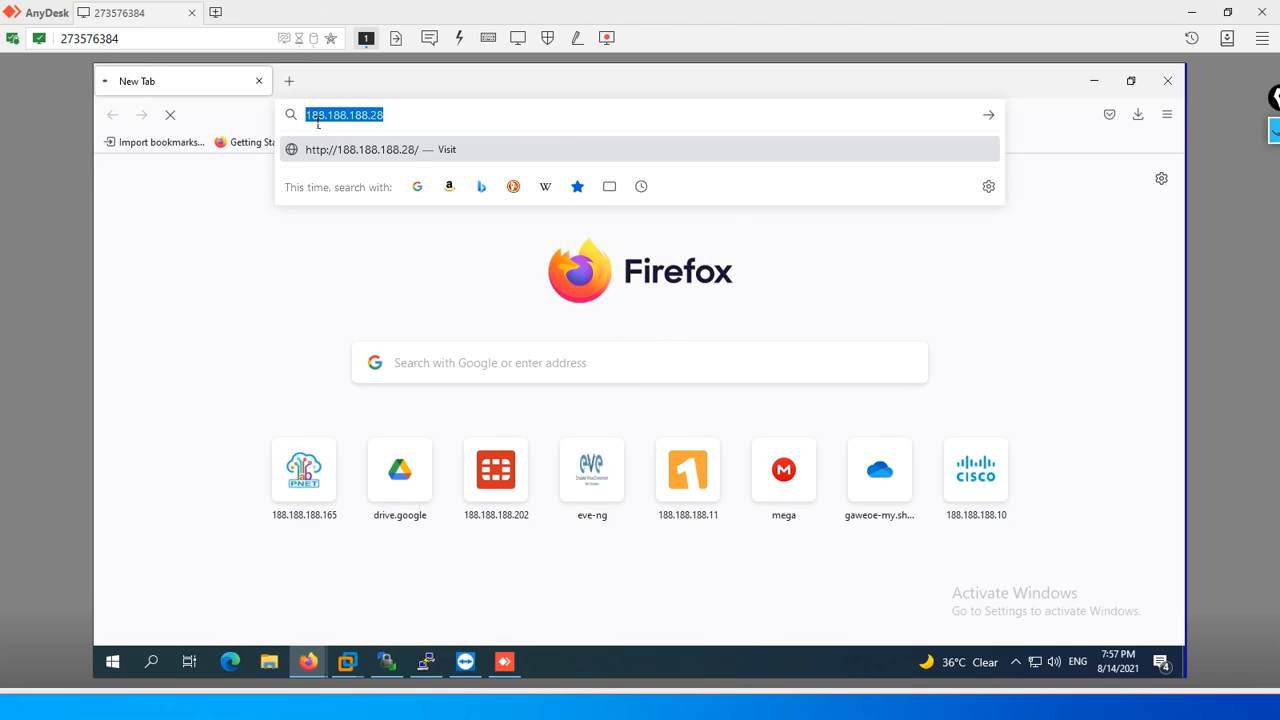
pyautogui.click(318, 121)
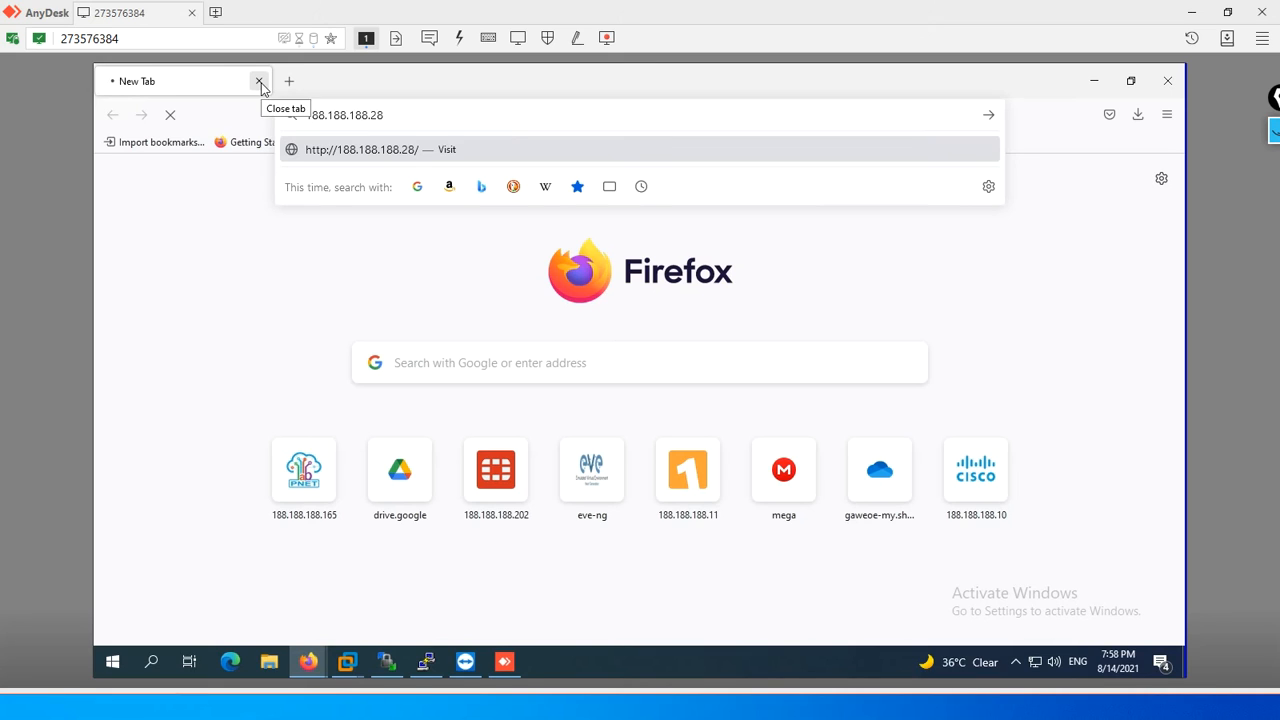
pyautogui.click(172, 117)
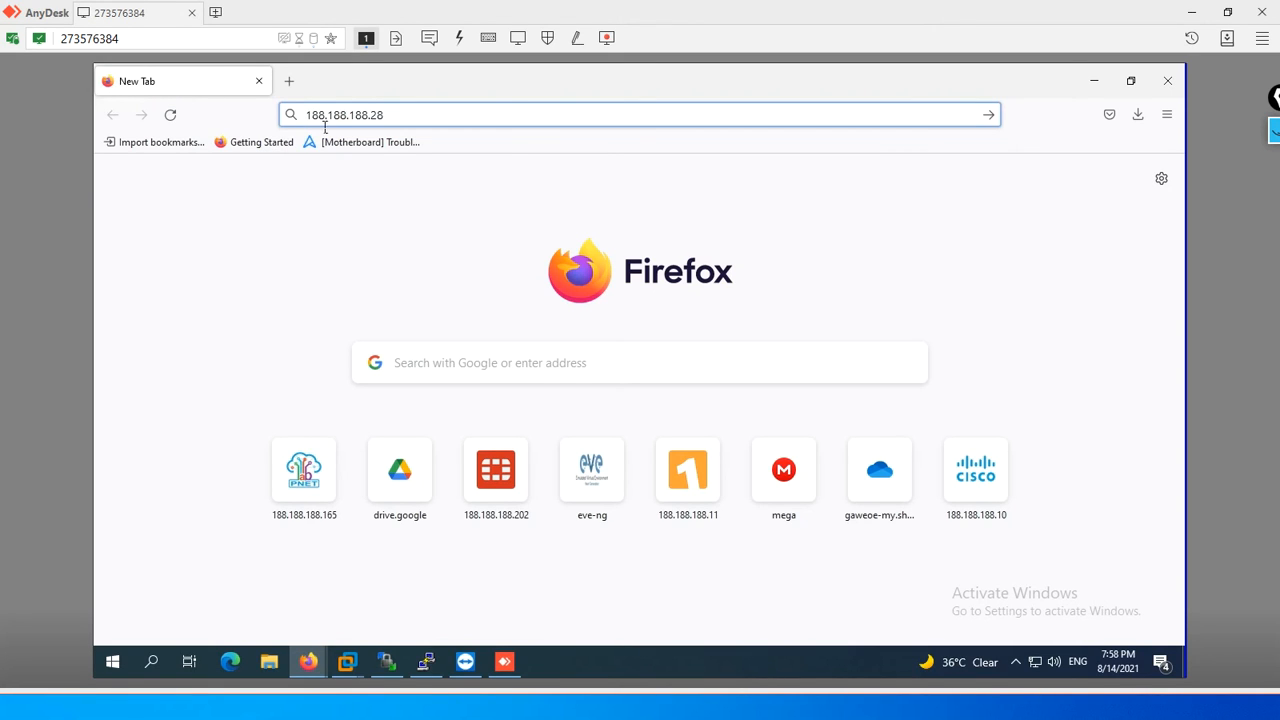
pyautogui.write('htt')
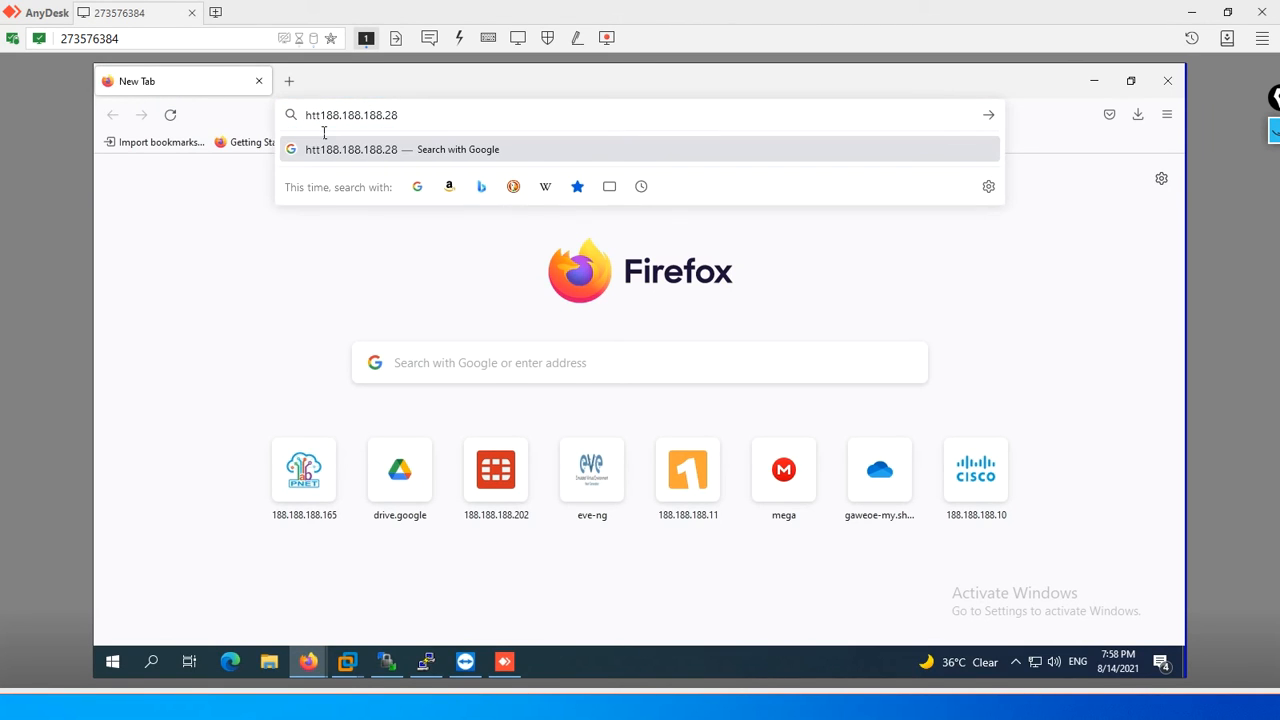
pyautogui.write('ps://')
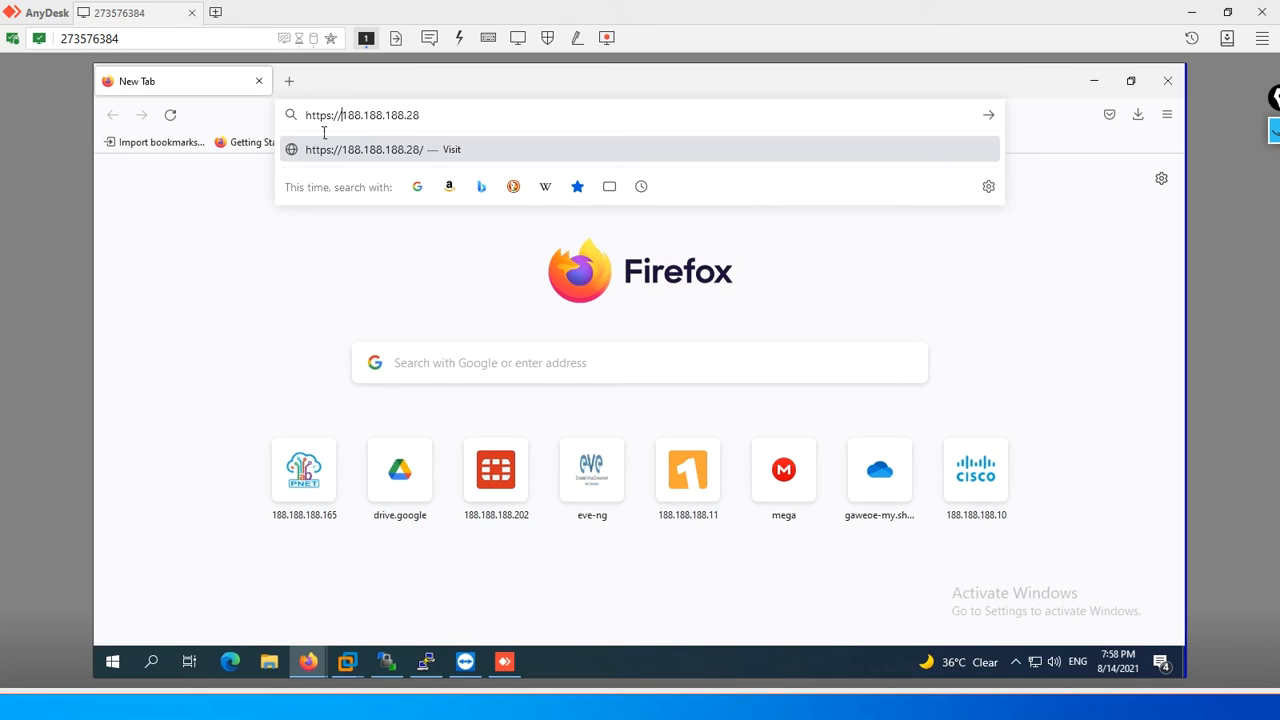
pyautogui.press('Return')
pyautogui.click(891, 490)
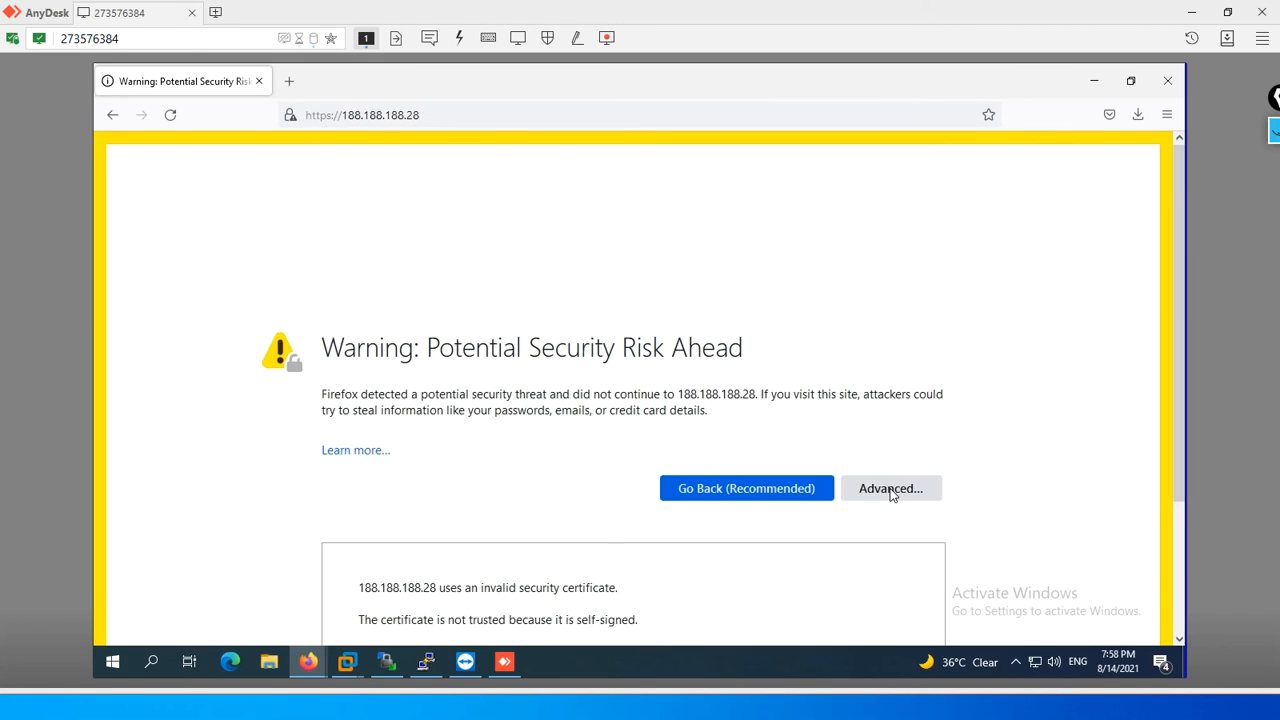
pyautogui.scroll(-3, 1120, 450)
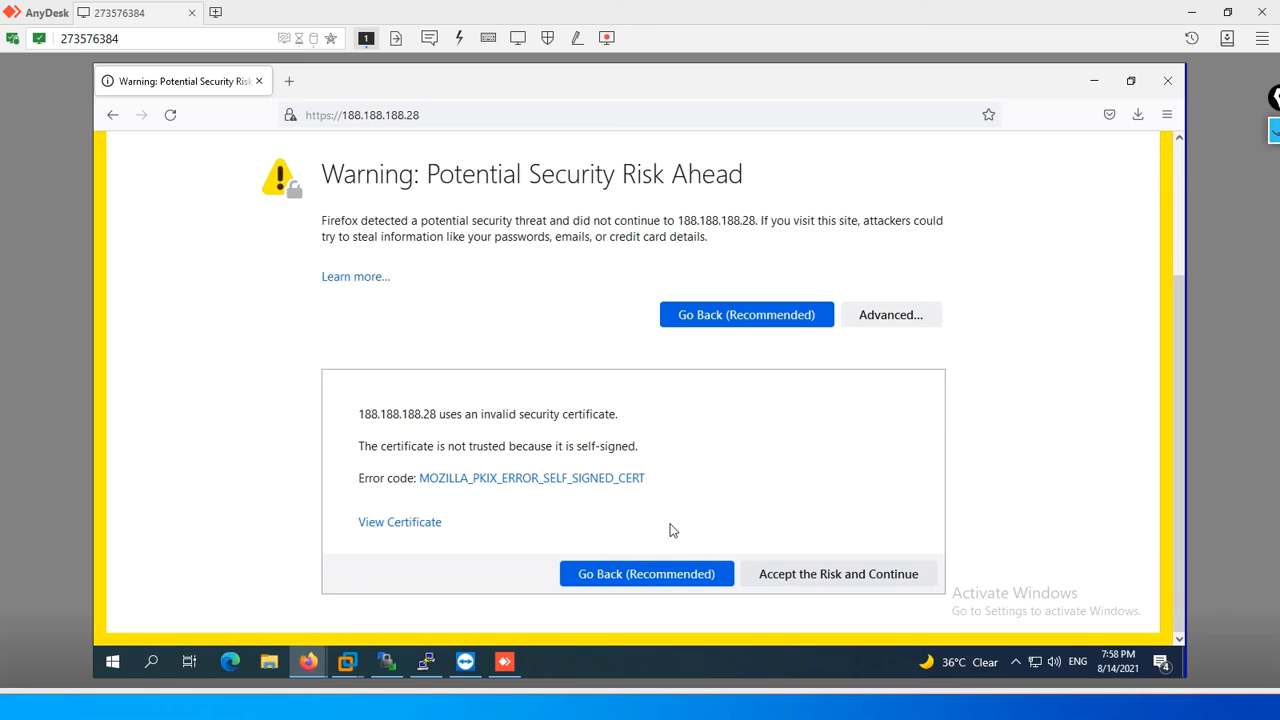
pyautogui.click(796, 580)
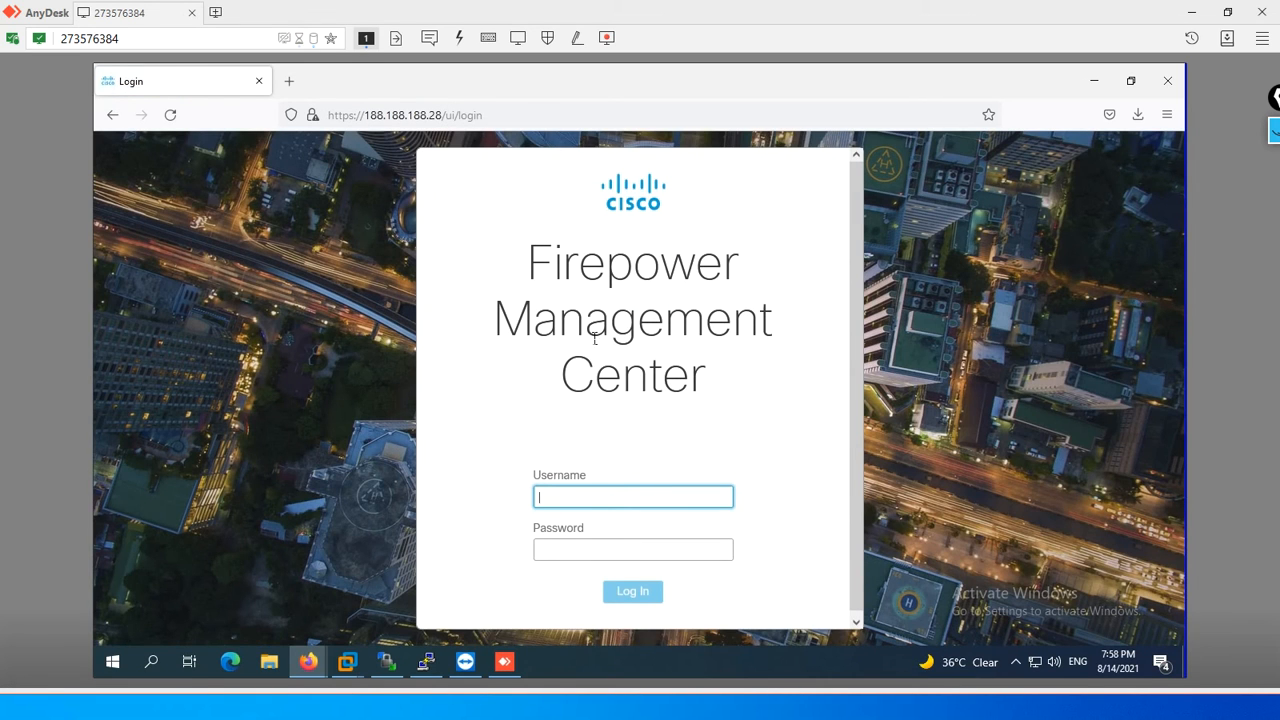
# - Log in to Firepower Management Center as admin with the account password, and decline saving the login in the browser
pyautogui.write('admin')
pyautogui.press('Tab')
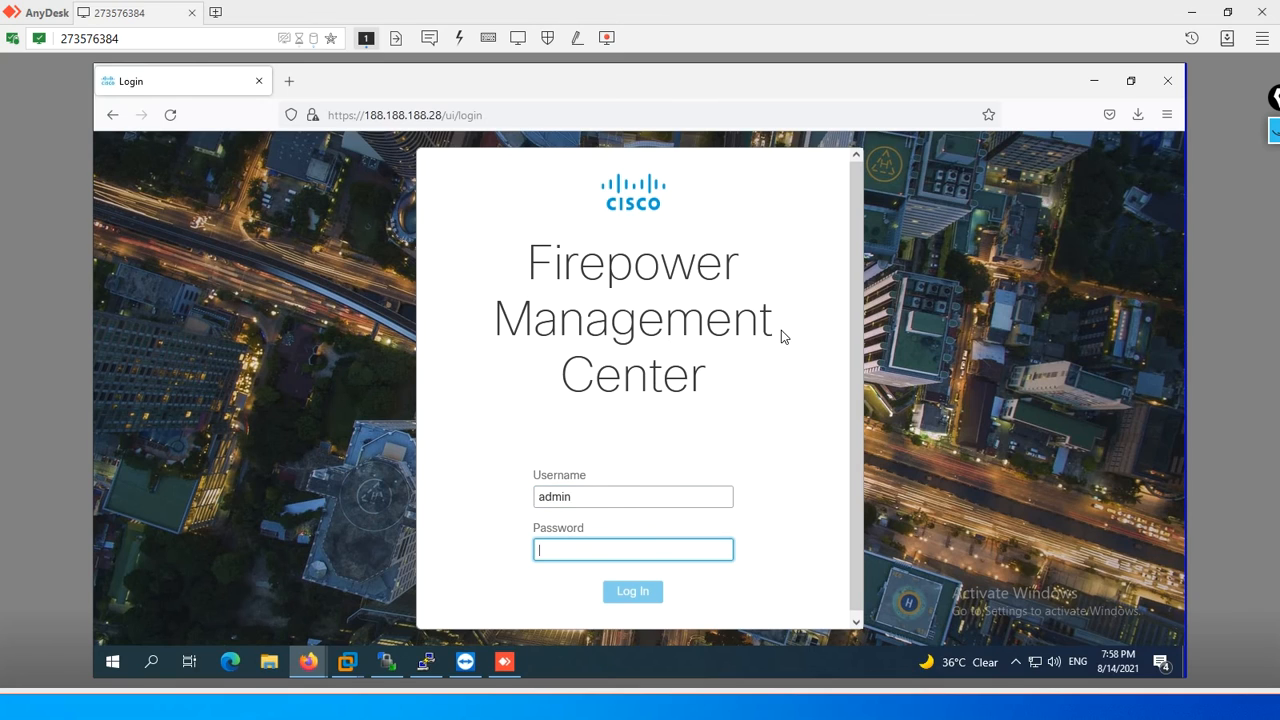
pyautogui.write('a')
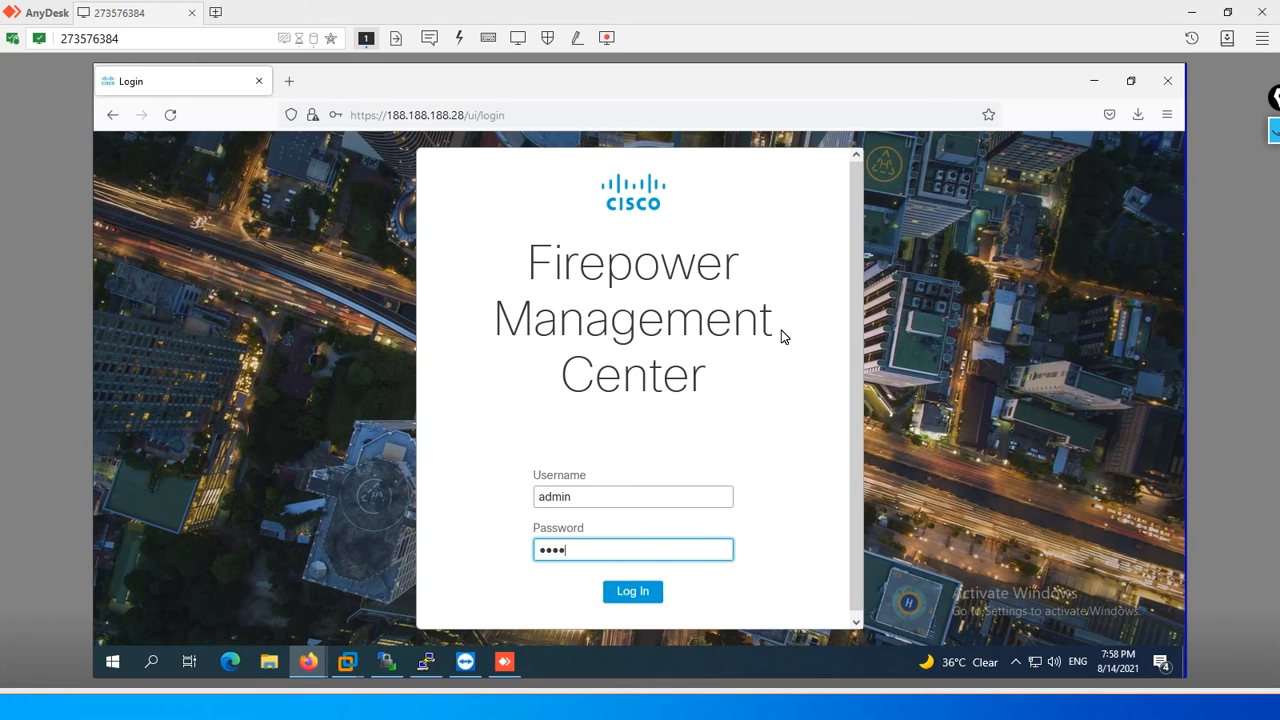
pyautogui.press('Return')
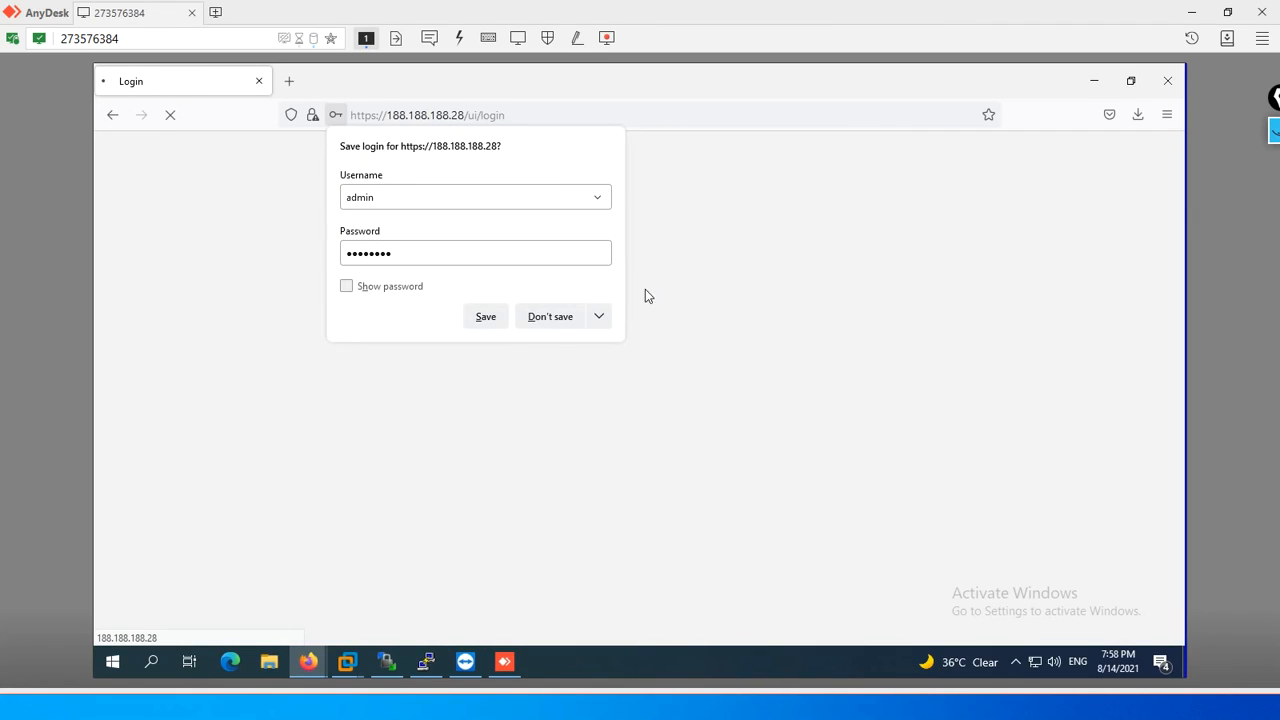
pyautogui.click(545, 316)
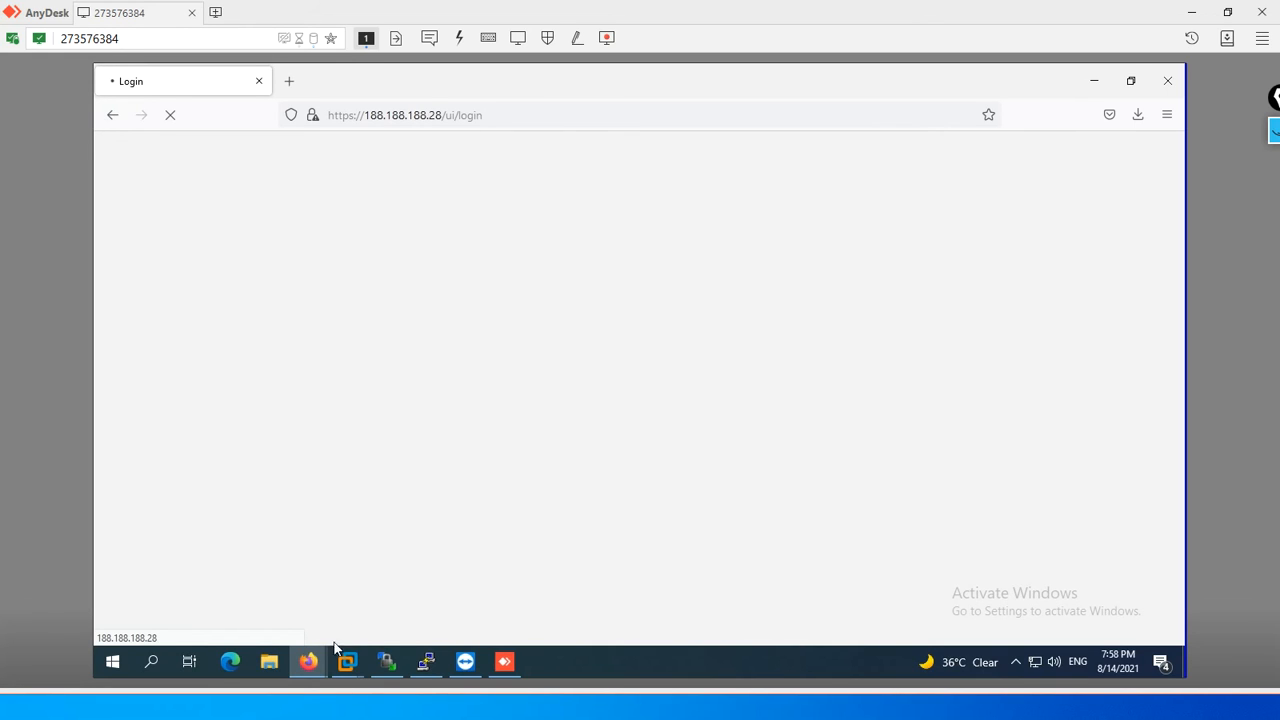
# - Switch to VMware Workstation, review the hardware settings of the FMC-6.6.0-90 virtual machine and return to the browser
pyautogui.click(344, 671)
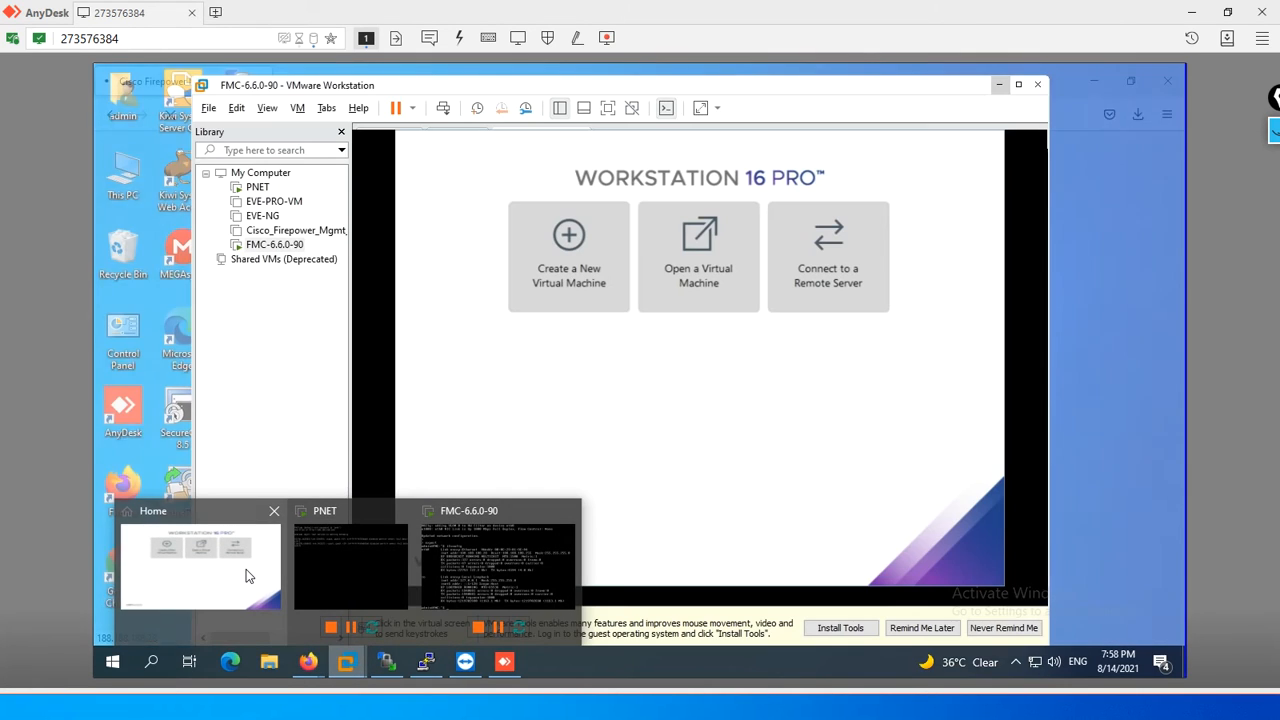
pyautogui.click(246, 569)
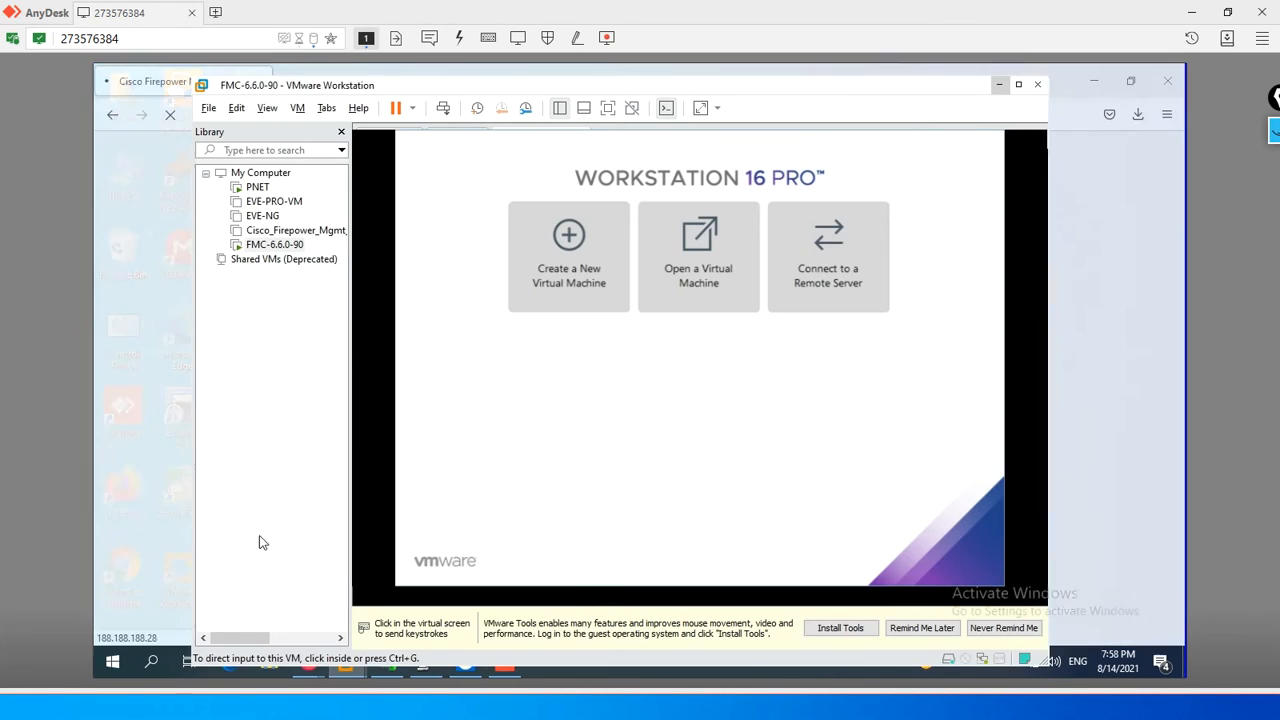
pyautogui.rightClick(291, 247)
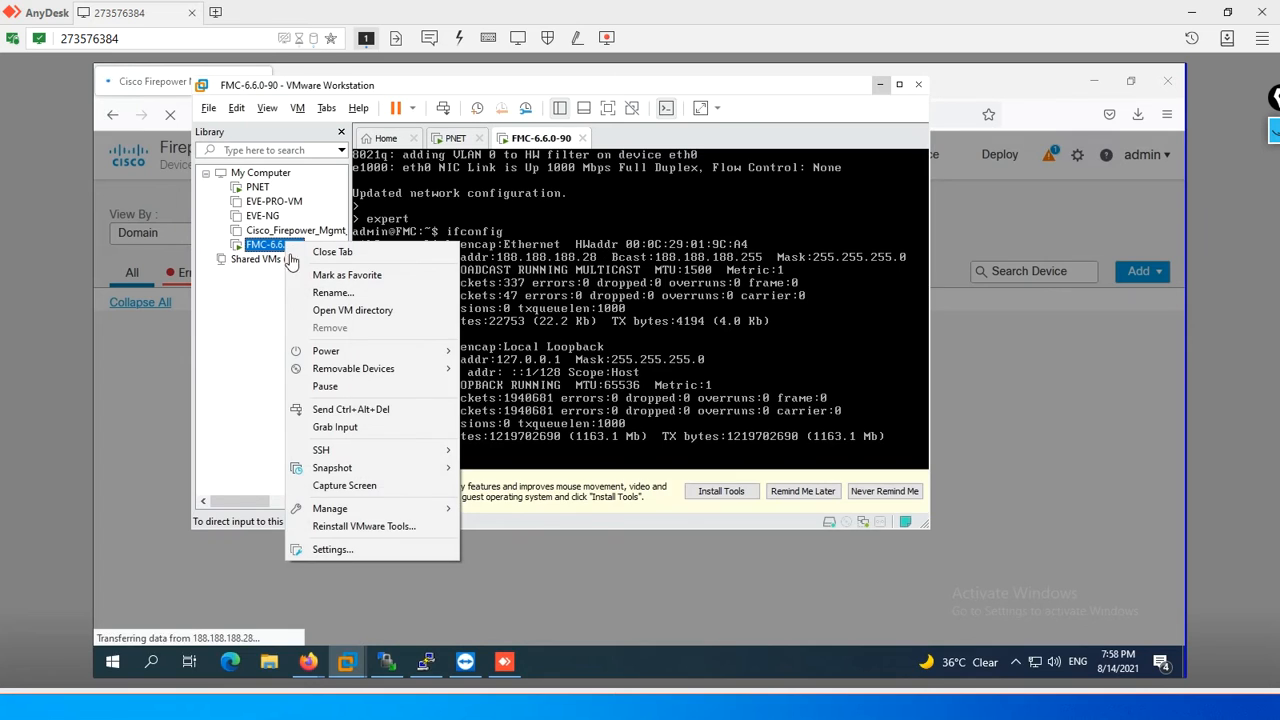
pyautogui.click(333, 550)
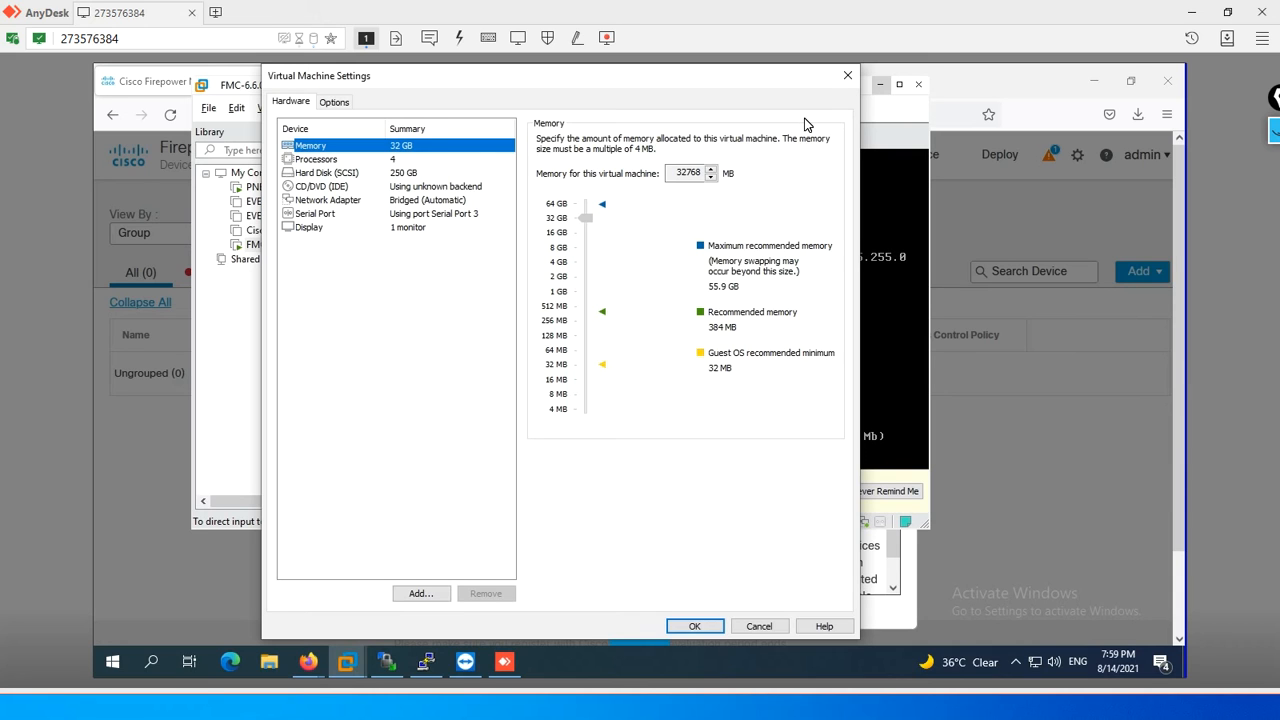
pyautogui.click(846, 80)
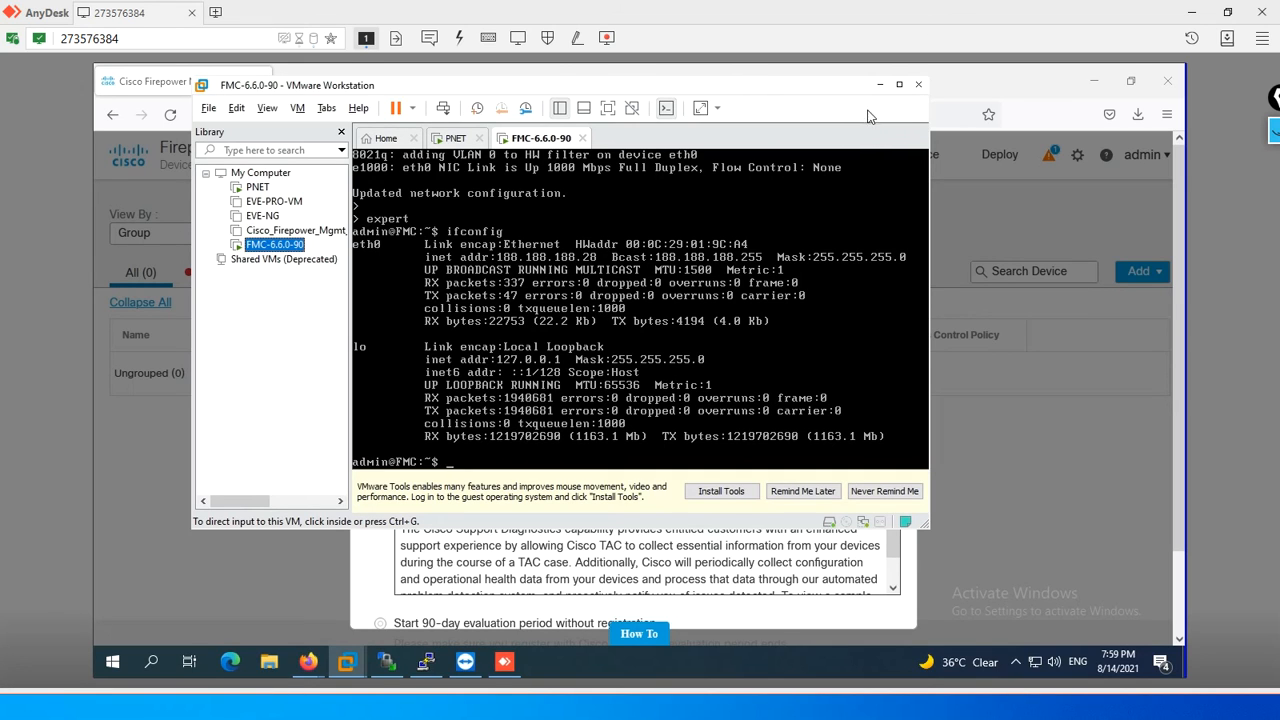
pyautogui.click(878, 85)
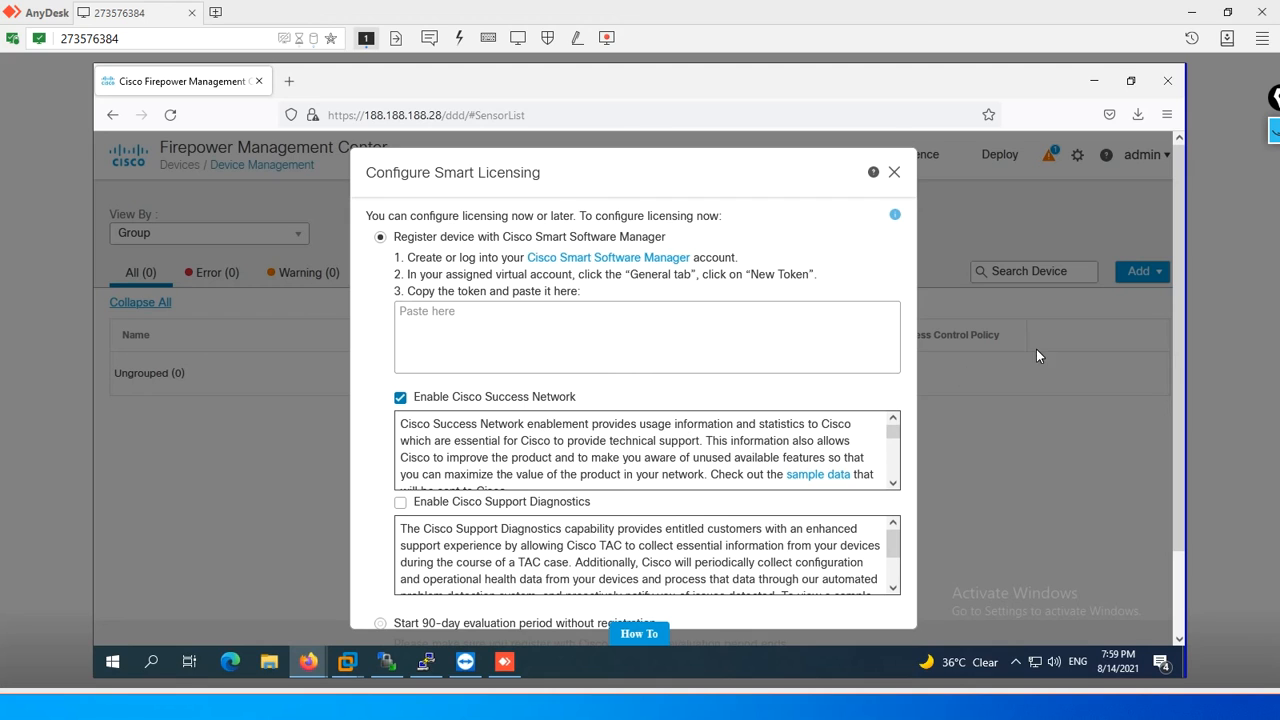
# - Select the 90-day evaluation period without registration in the initial Smart Licensing dialog, but skip the dialog instead of saving
pyautogui.moveTo(1173, 309); pyautogui.dragTo(1153, 450)
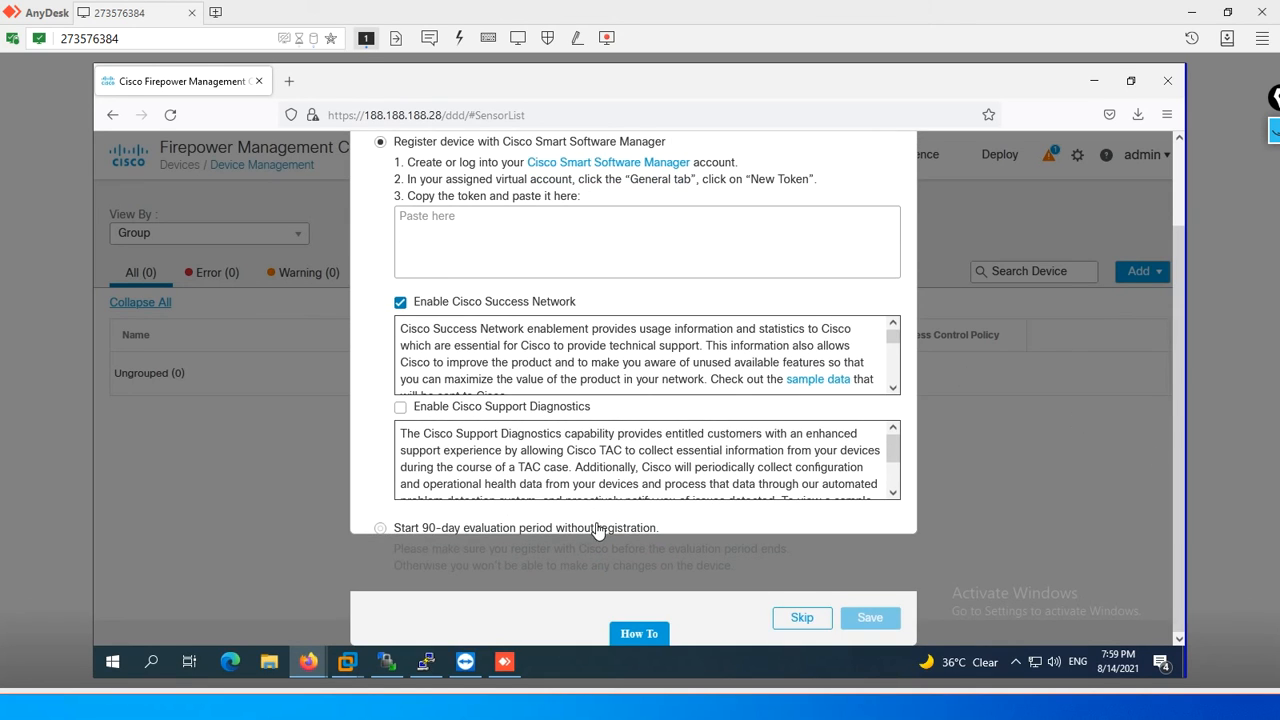
pyautogui.click(381, 529)
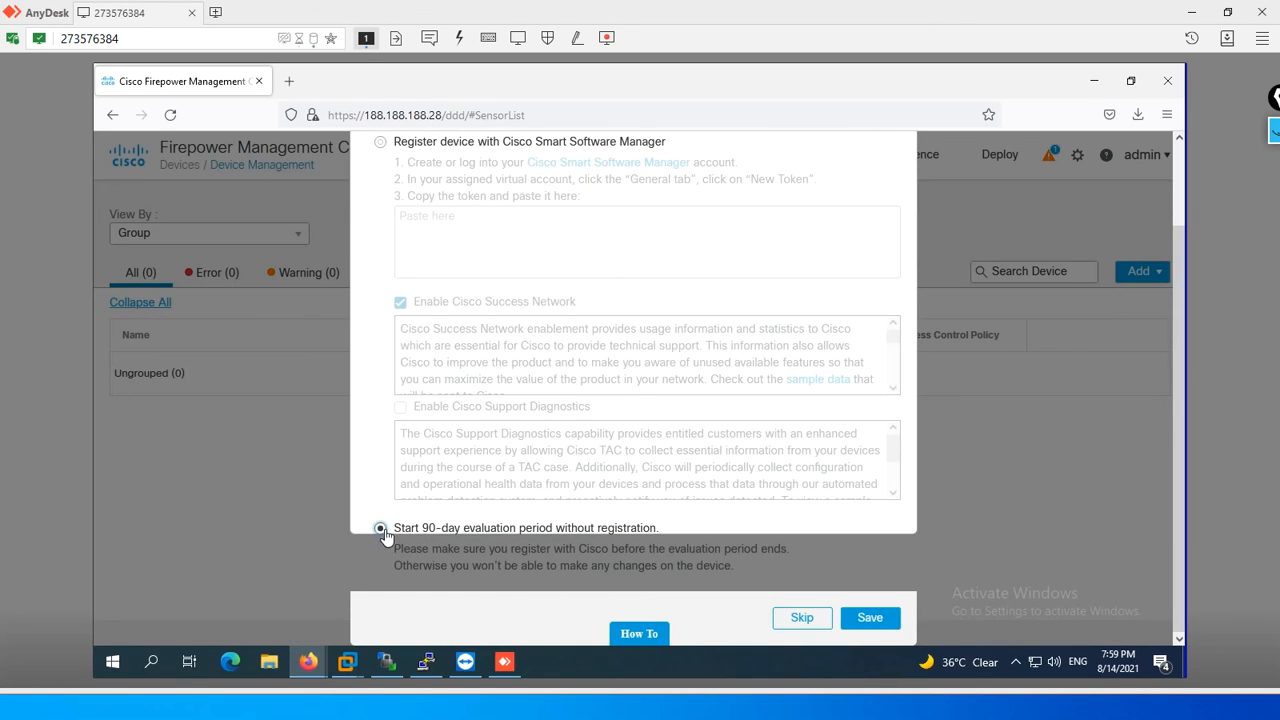
pyautogui.click(795, 620)
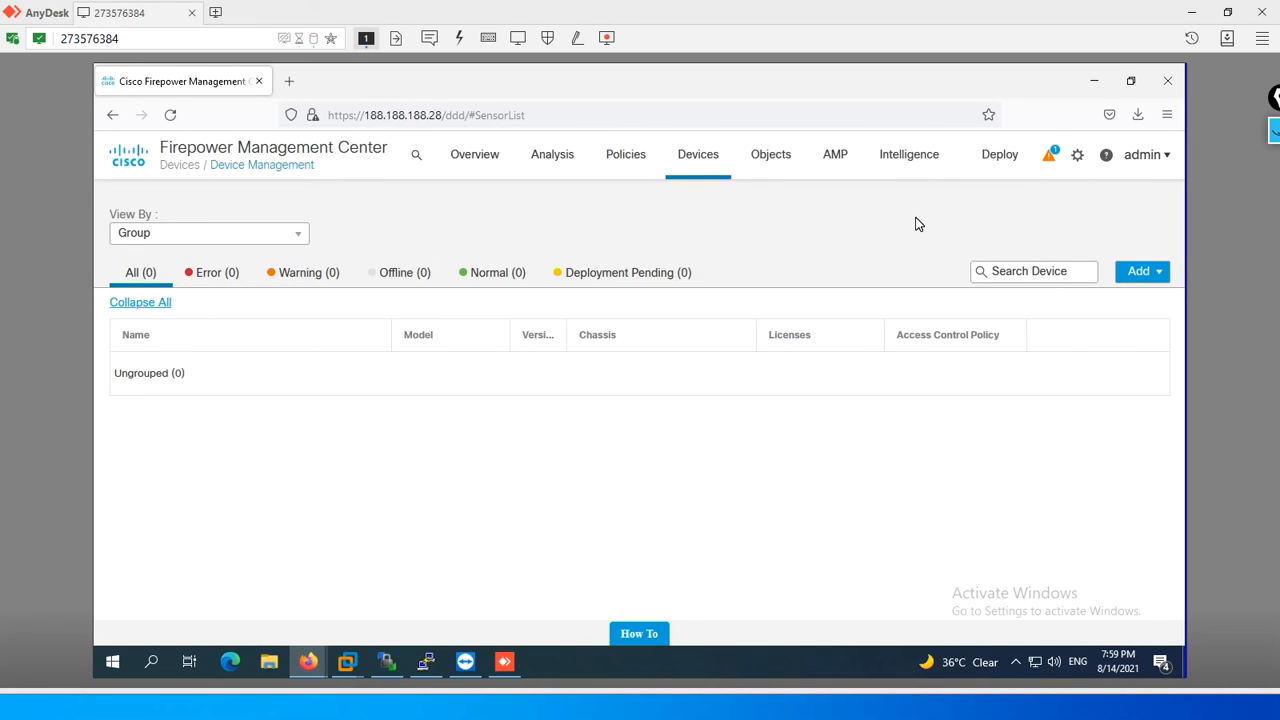
# - Open the Smart Licenses page from the system settings of Firepower Management Center
pyautogui.moveTo(640, 161)
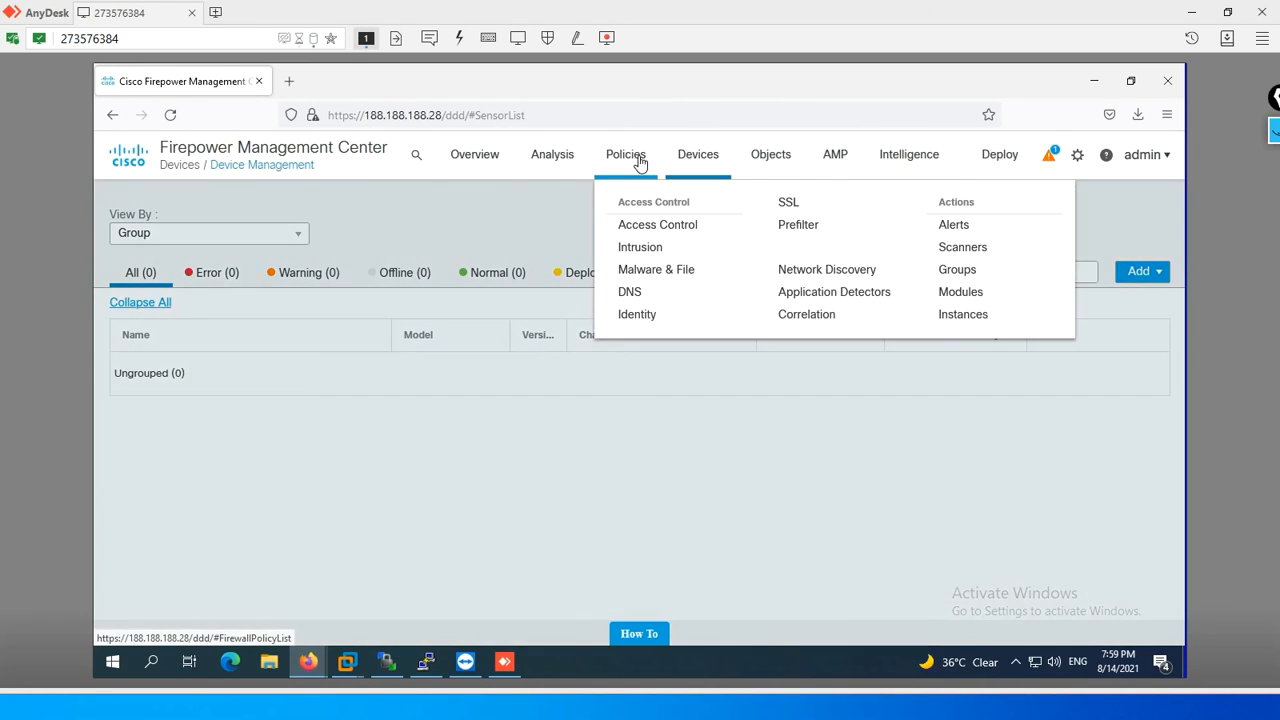
pyautogui.moveTo(704, 158)
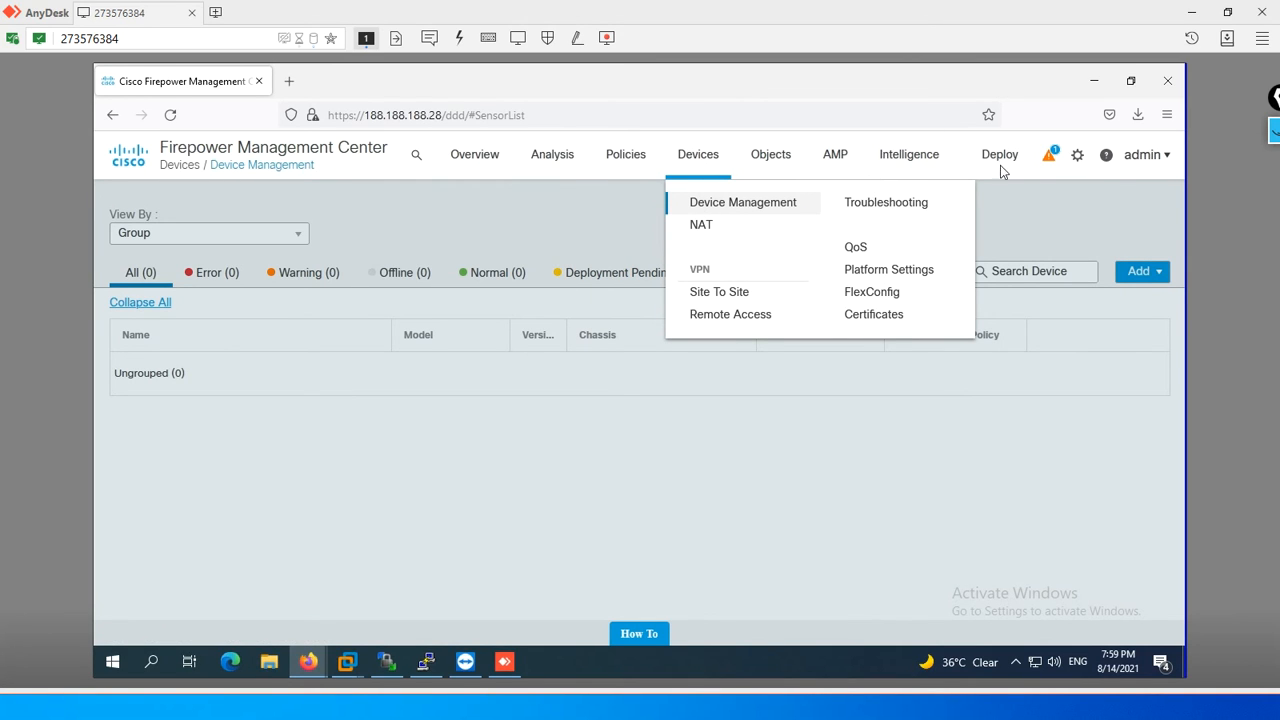
pyautogui.moveTo(1079, 160)
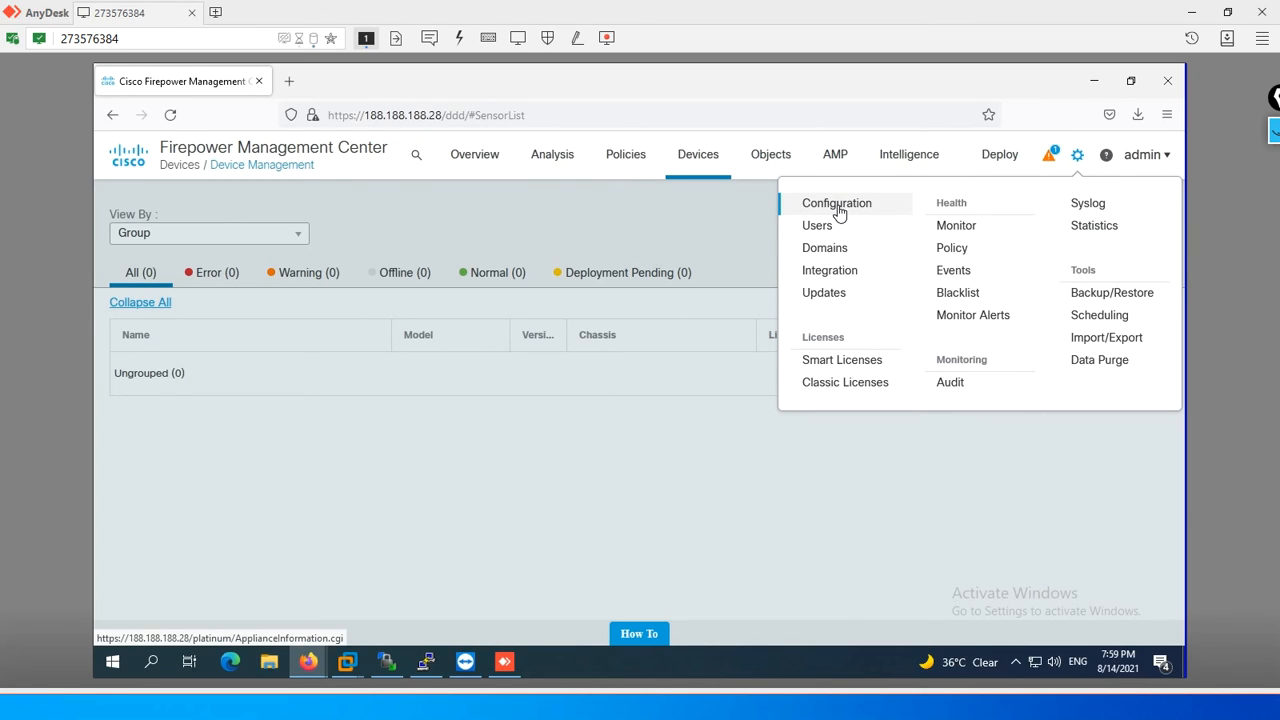
pyautogui.click(843, 365)
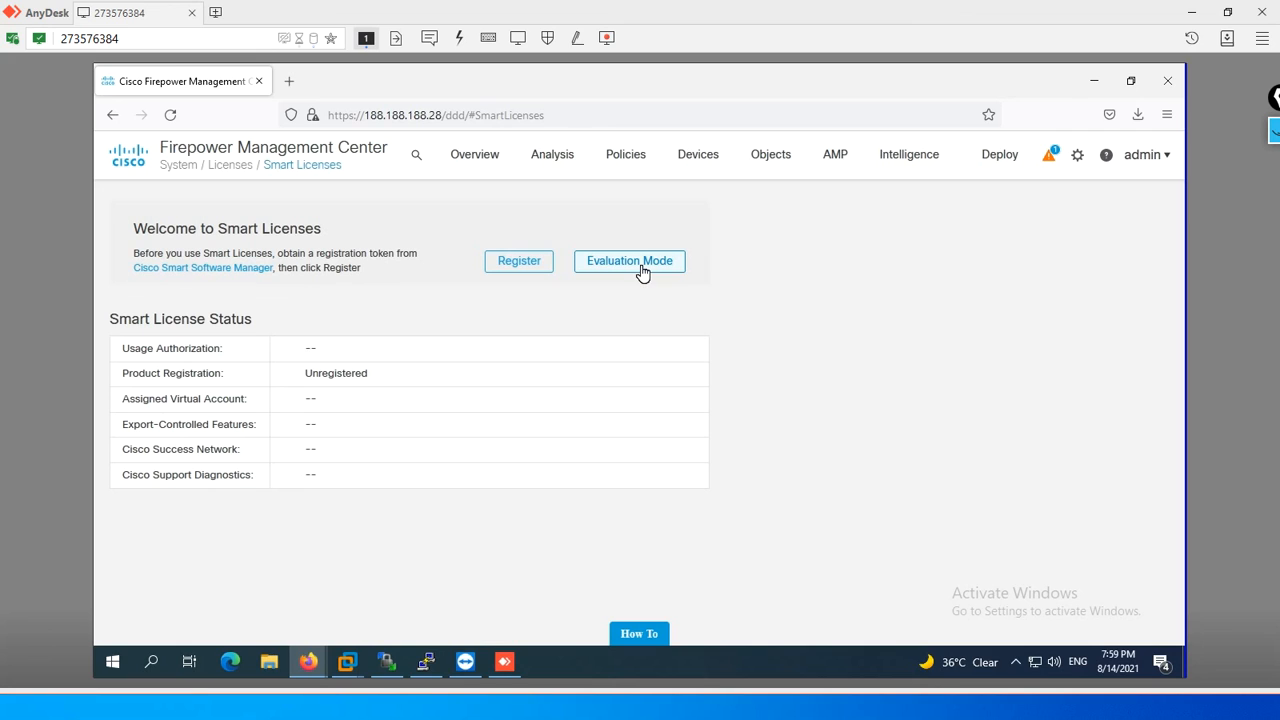
# - Review the Smart Licensing product registration form and cancel it without registering
pyautogui.click(519, 262)
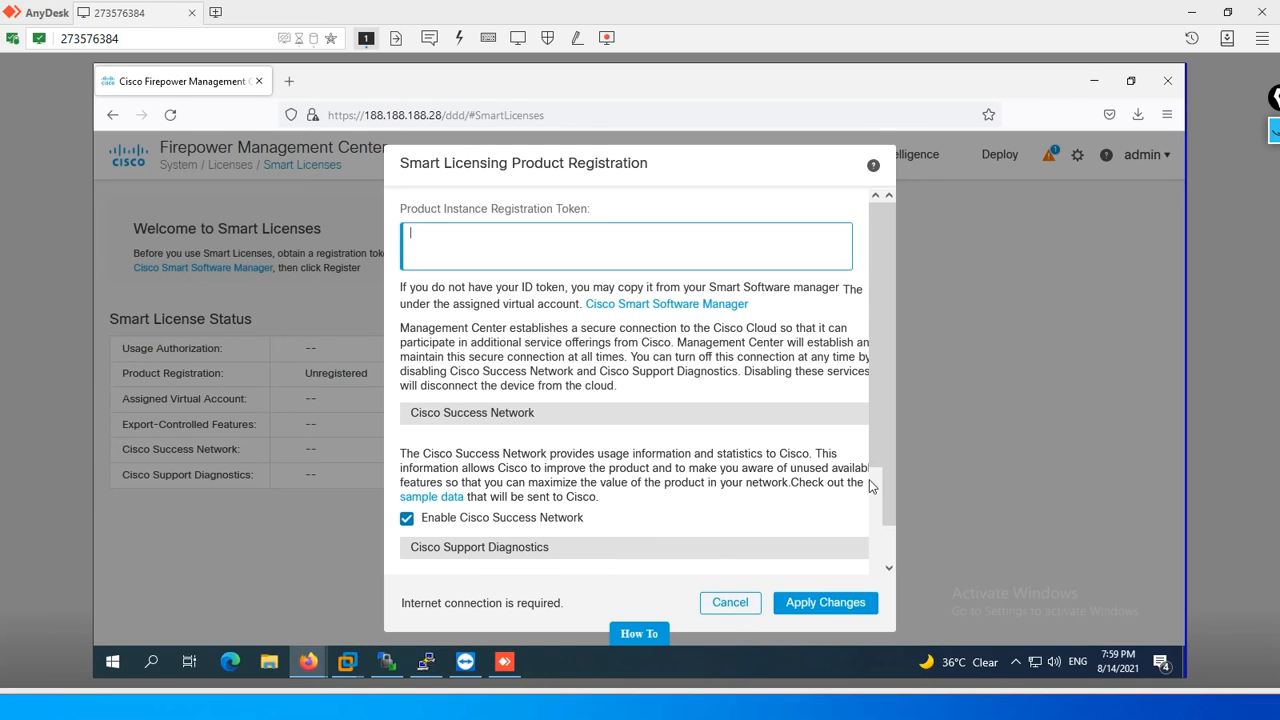
pyautogui.scroll(-3, 865, 505)
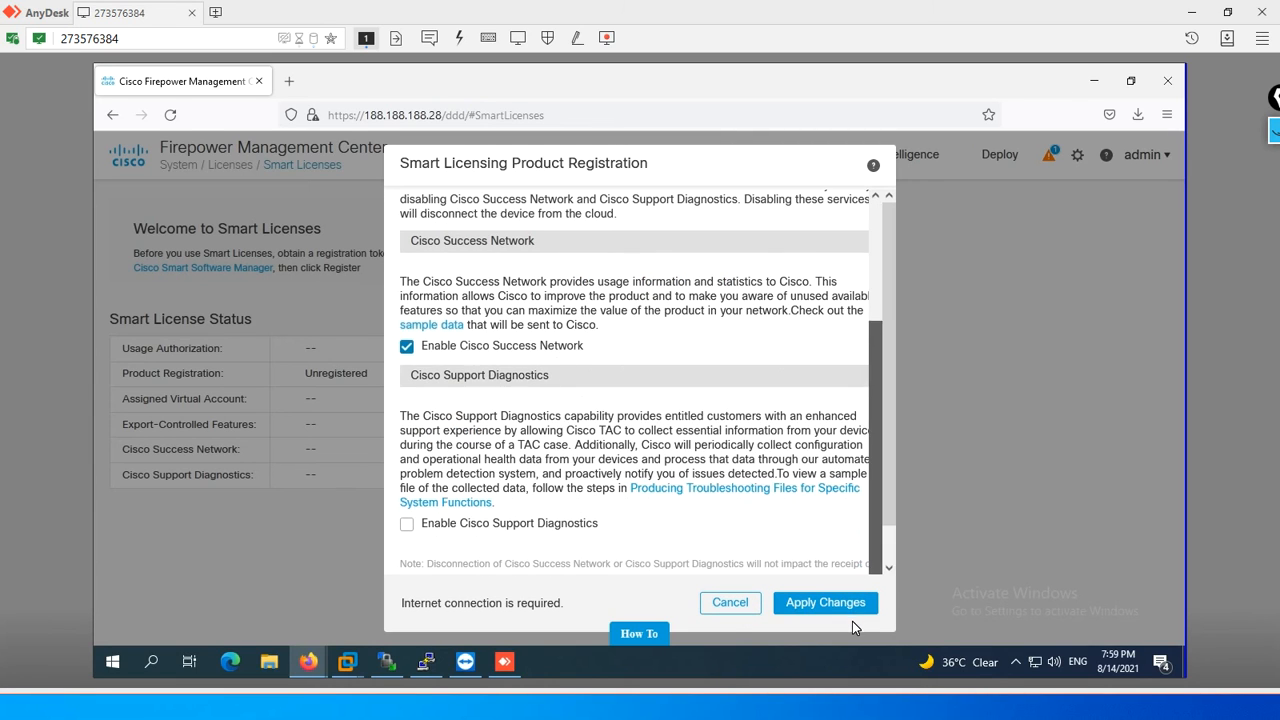
pyautogui.click(742, 603)
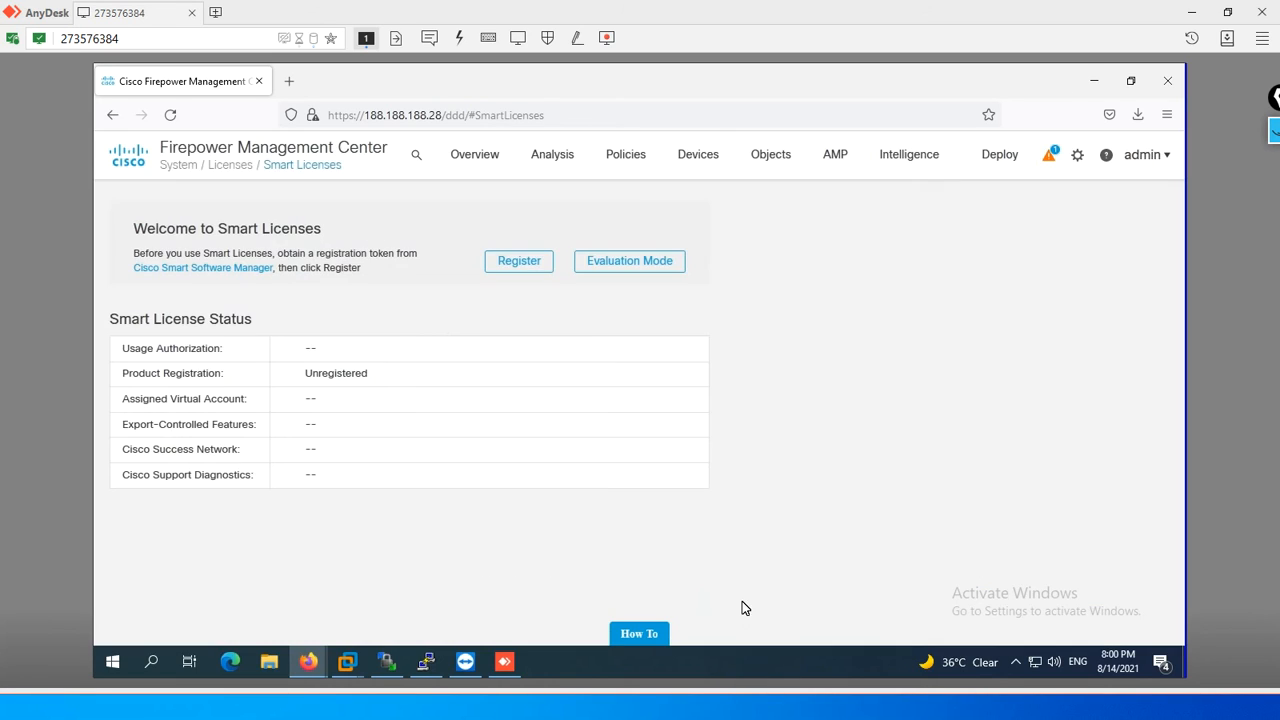
# - Enable Evaluation Mode for Smart Licenses and agree to begin the one-time 90-day evaluation period
pyautogui.click(617, 263)
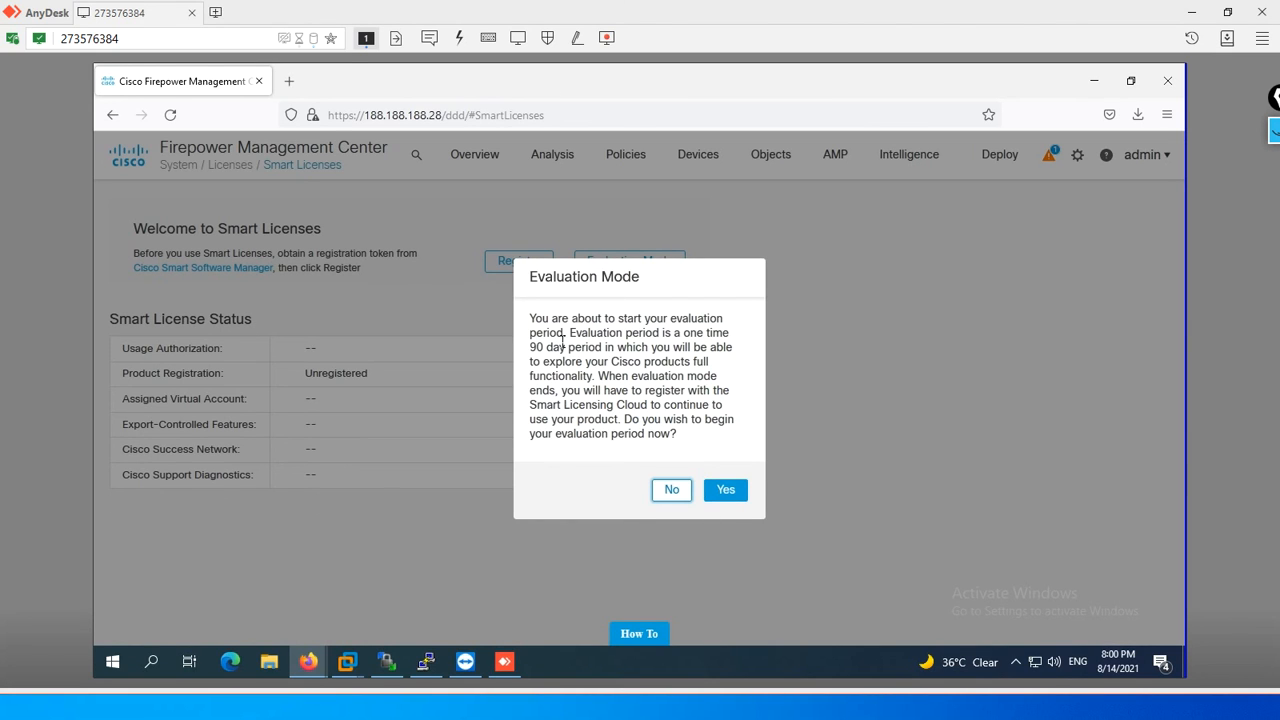
pyautogui.click(723, 492)
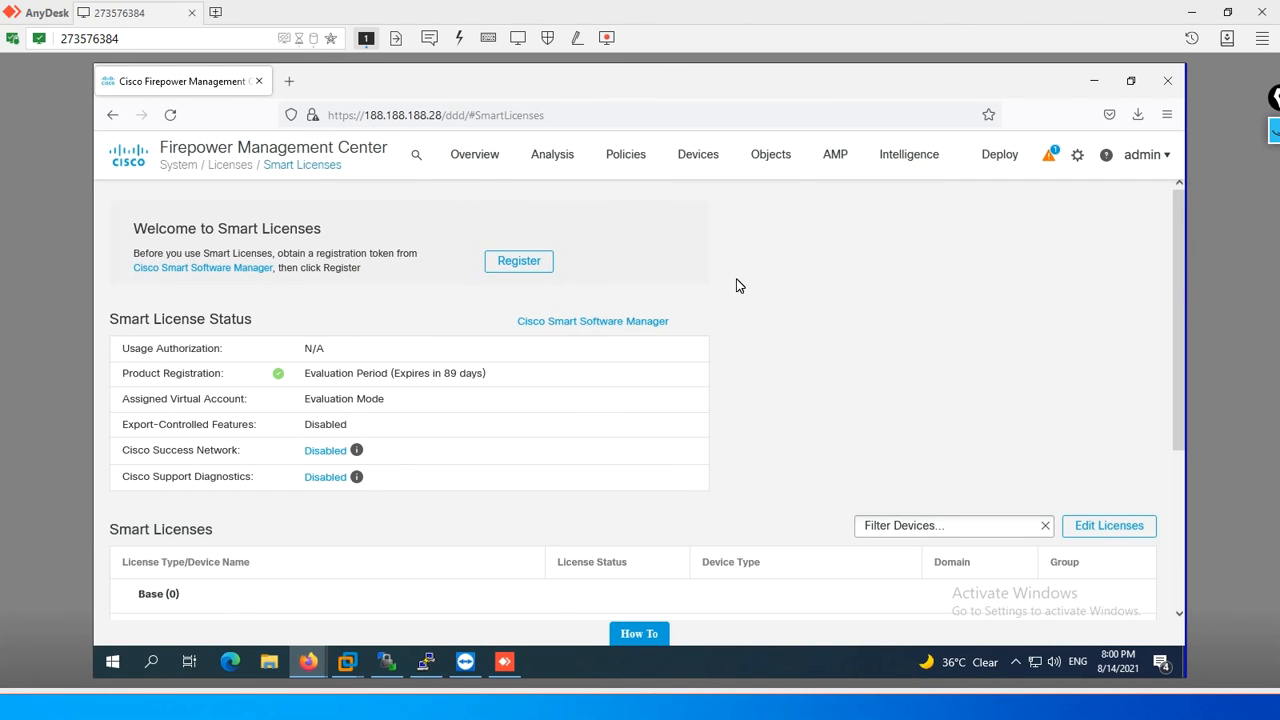
pyautogui.moveTo(1000, 163)
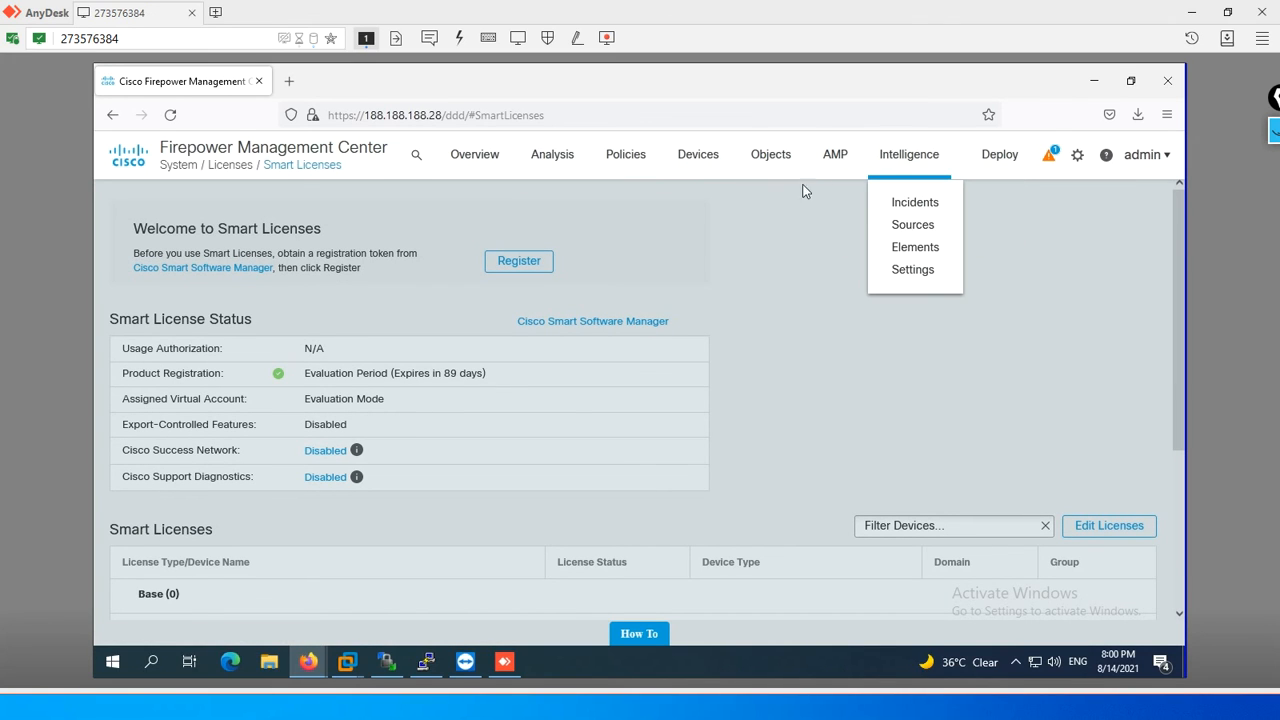
pyautogui.moveTo(828, 165)
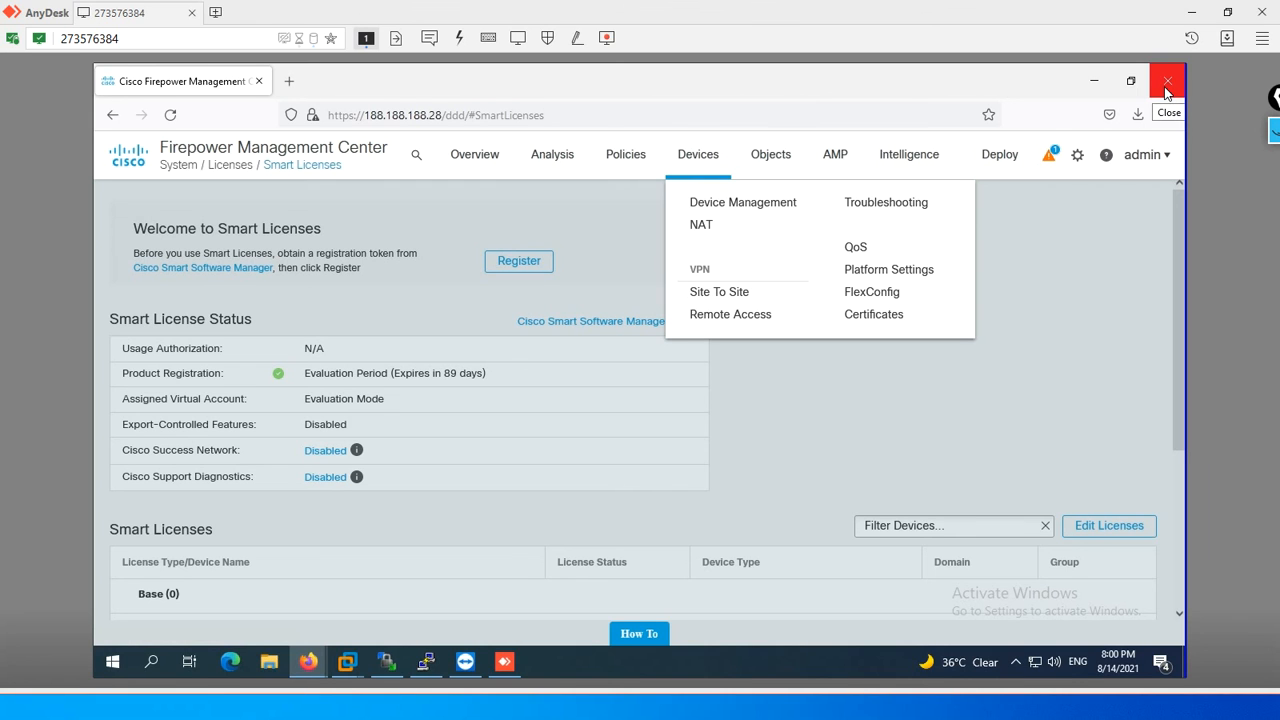
# - Minimize AnyDesk, switch to the PNETLab topology in Firefox and open the Management PC console with ultravnc_wrapper
pyautogui.click(1191, 12)
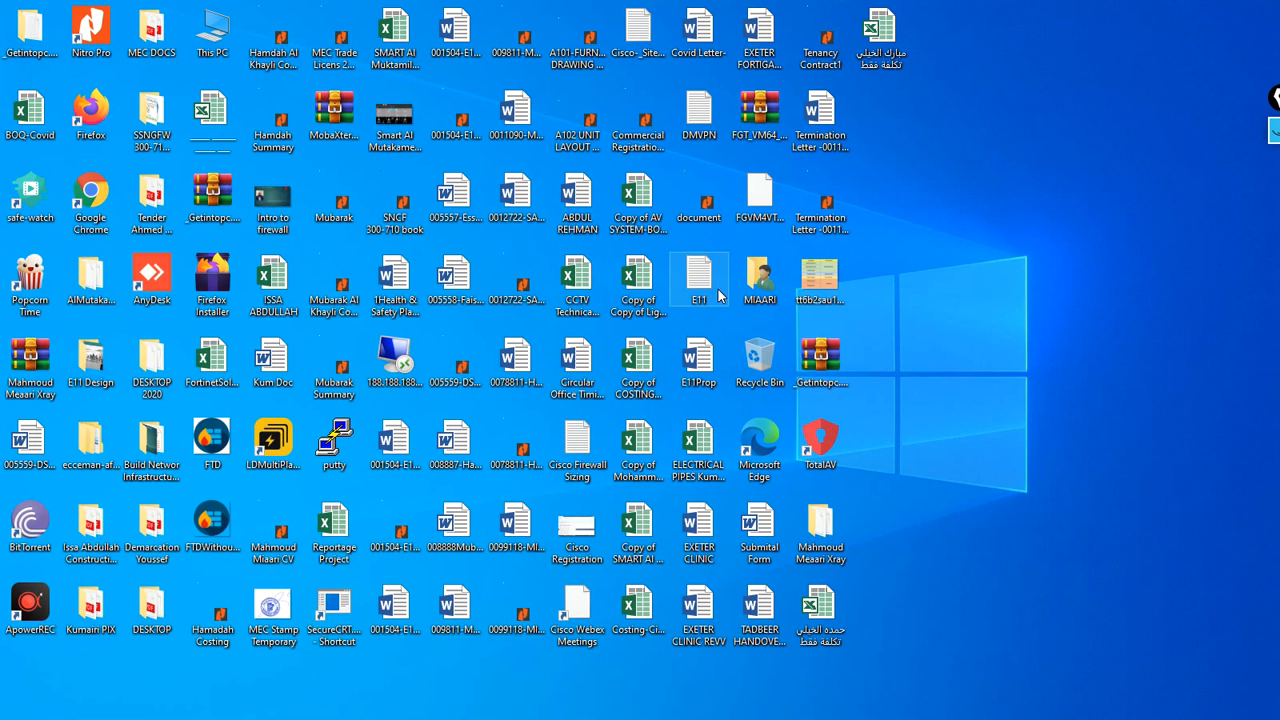
pyautogui.hotkey('alt', 'Tab')
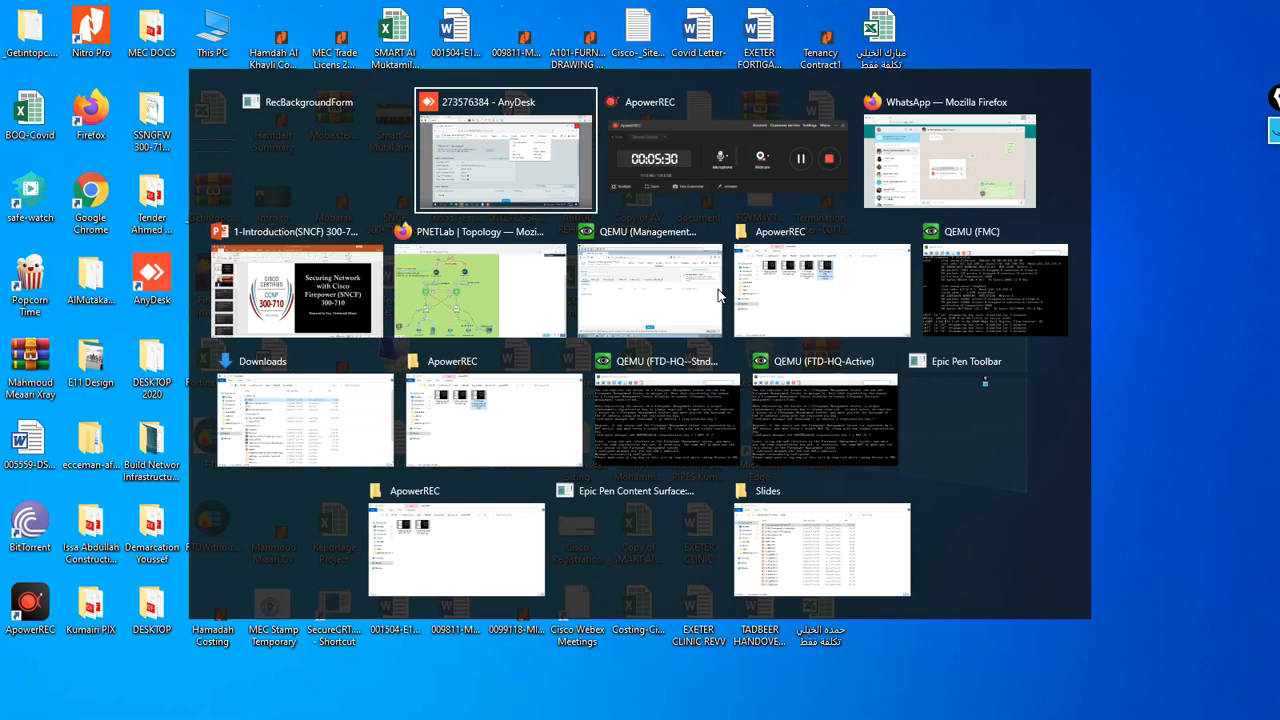
pyautogui.click(450, 301)
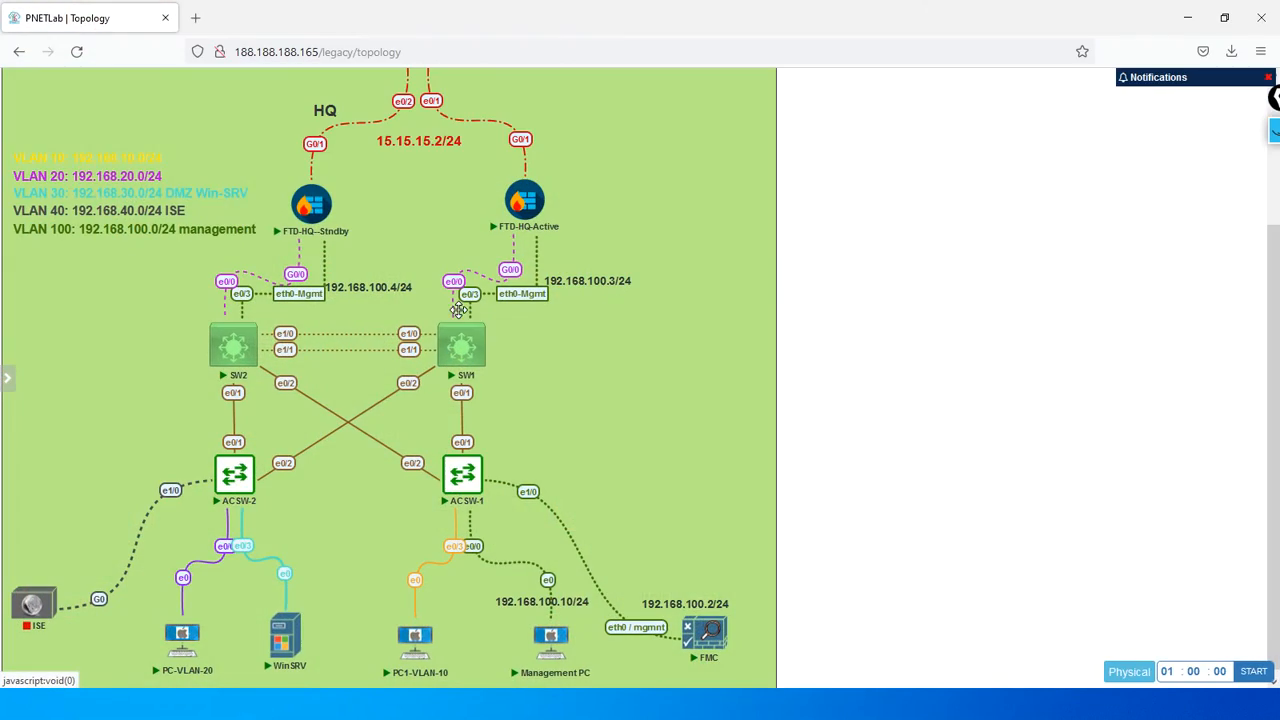
pyautogui.click(562, 643)
pyautogui.click(669, 171)
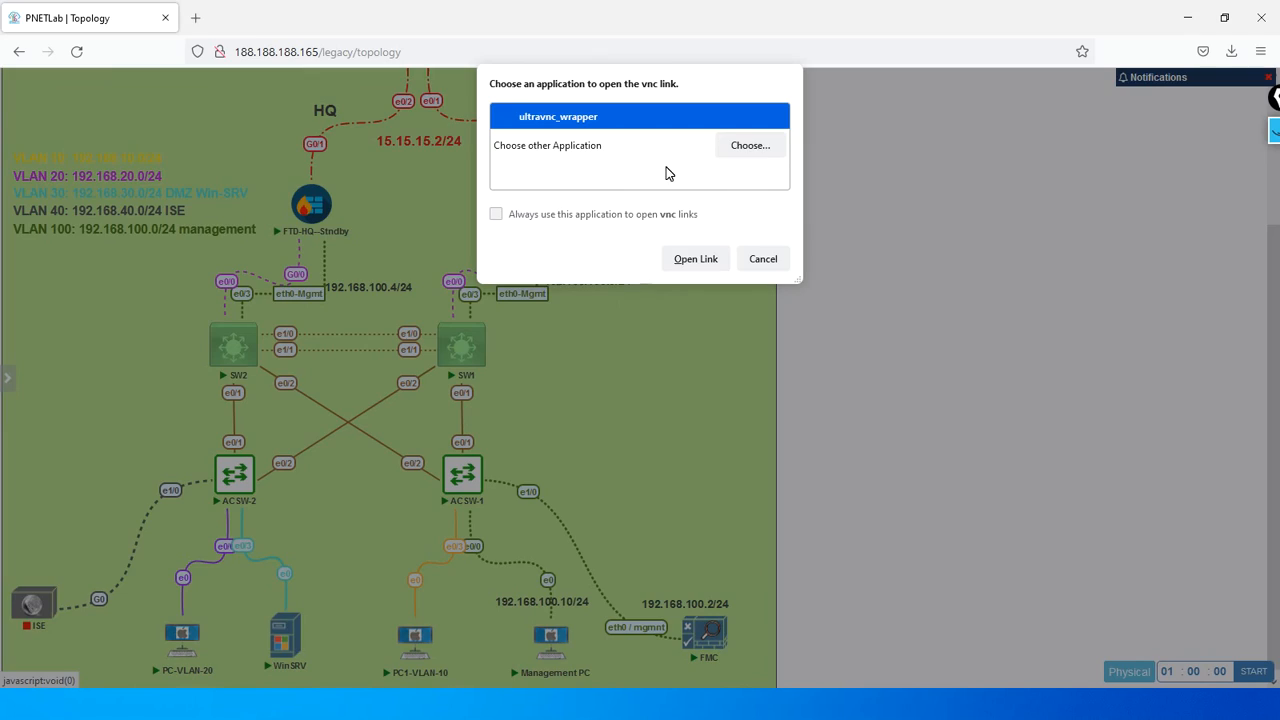
pyautogui.click(683, 261)
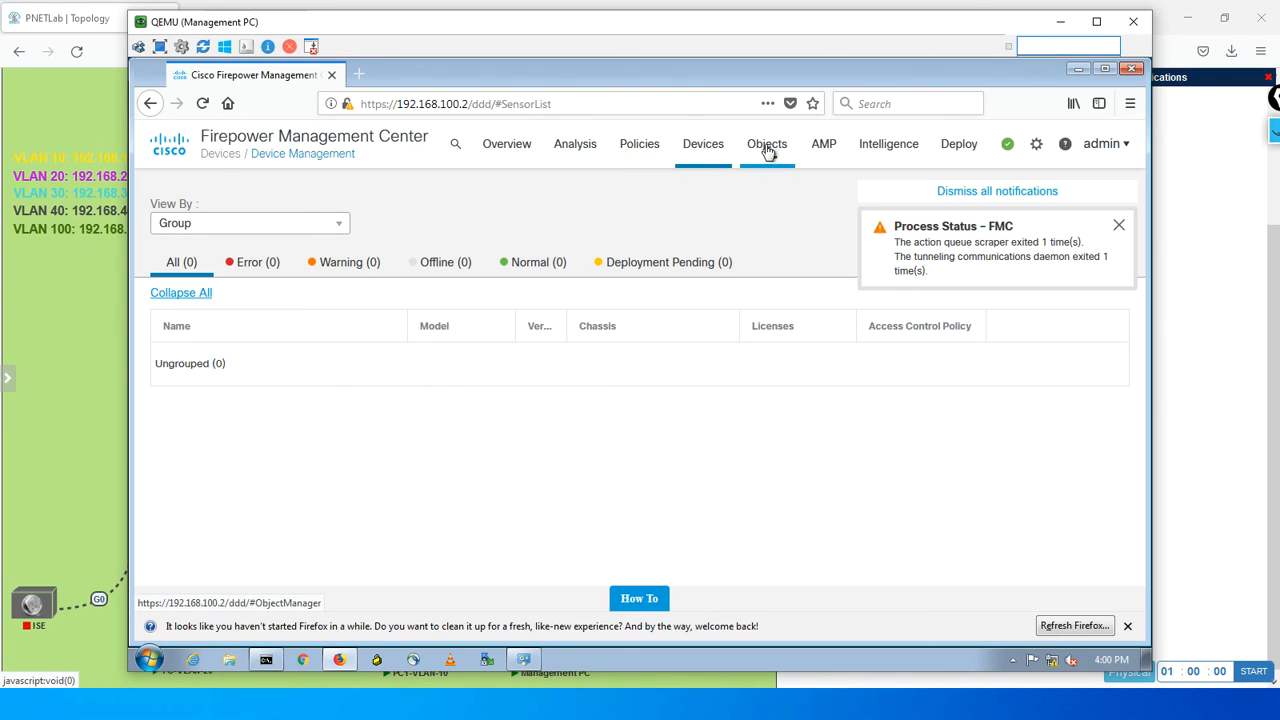
# - Examine the Smart Licenses page of the lab FMC at 192.168.100.2 and minimize the Management PC console
pyautogui.moveTo(641, 150)
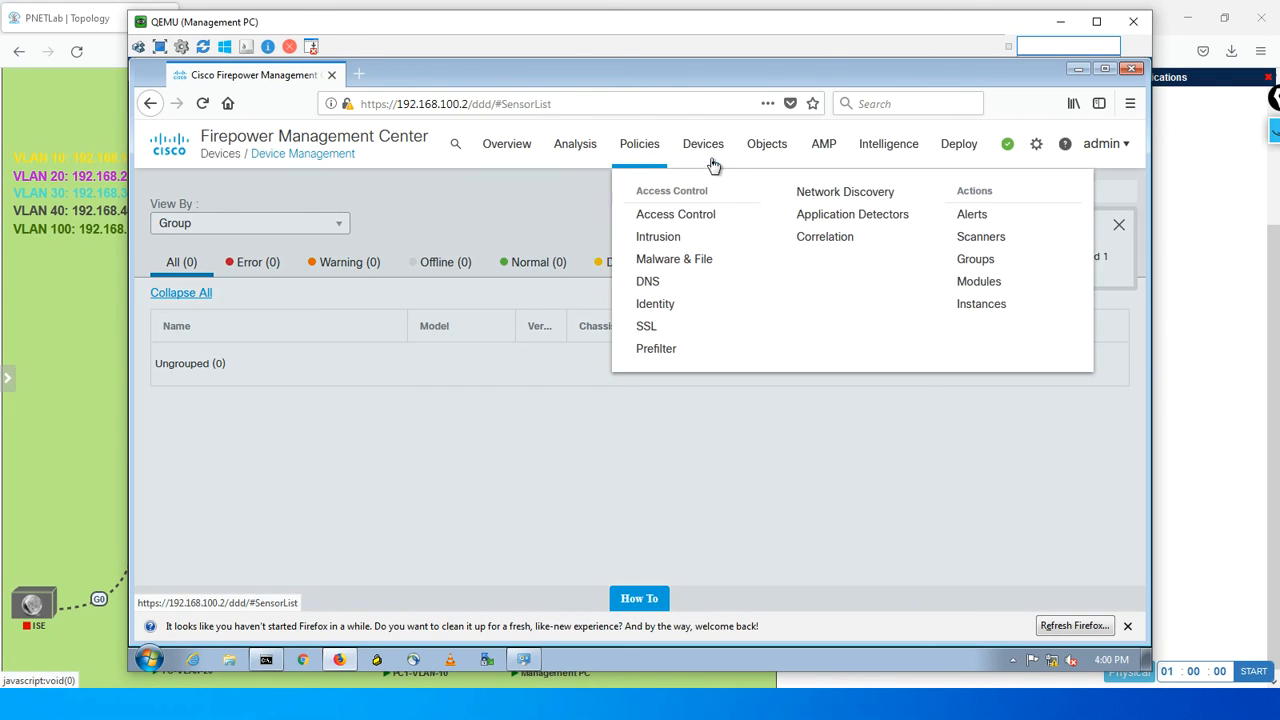
pyautogui.moveTo(748, 148)
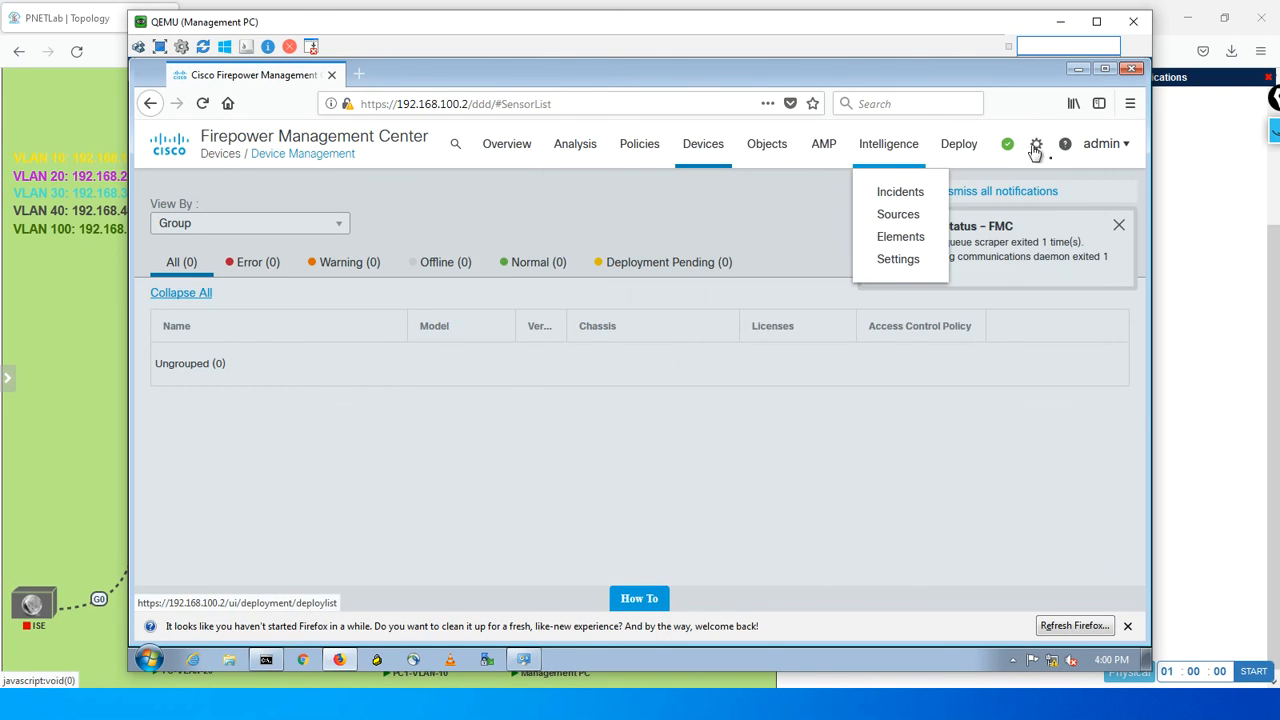
pyautogui.moveTo(1037, 147)
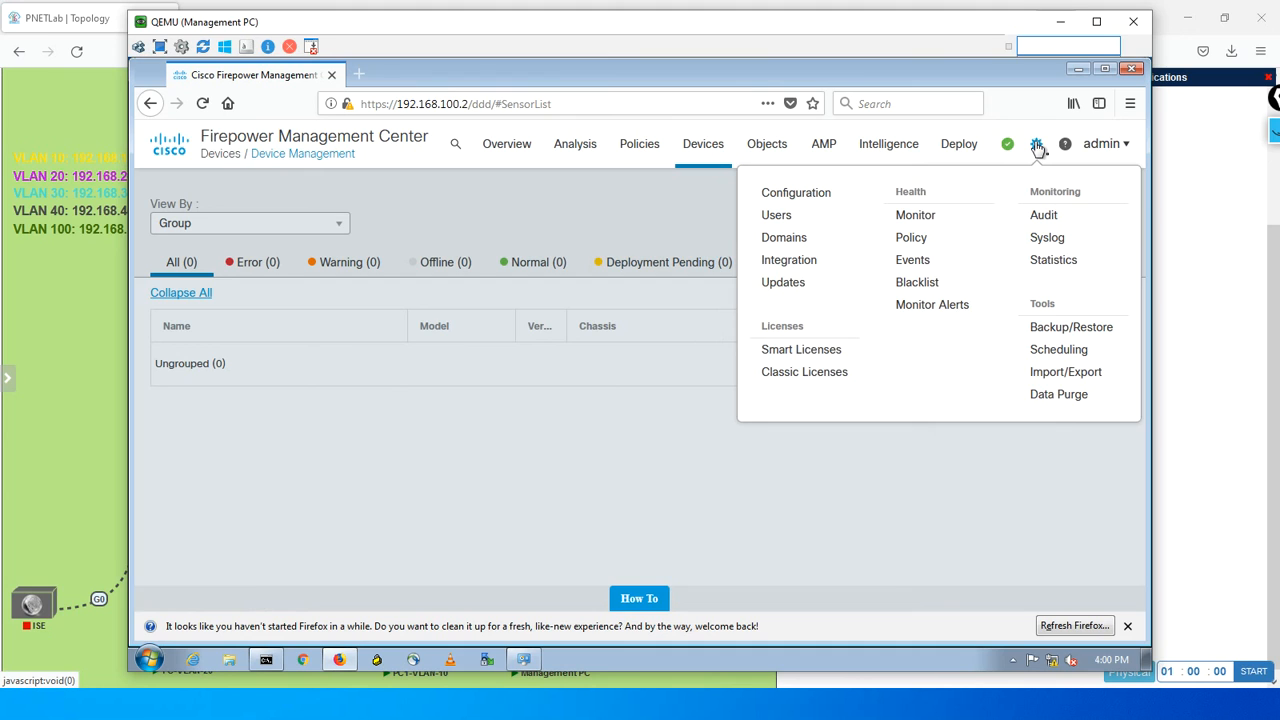
pyautogui.click(797, 350)
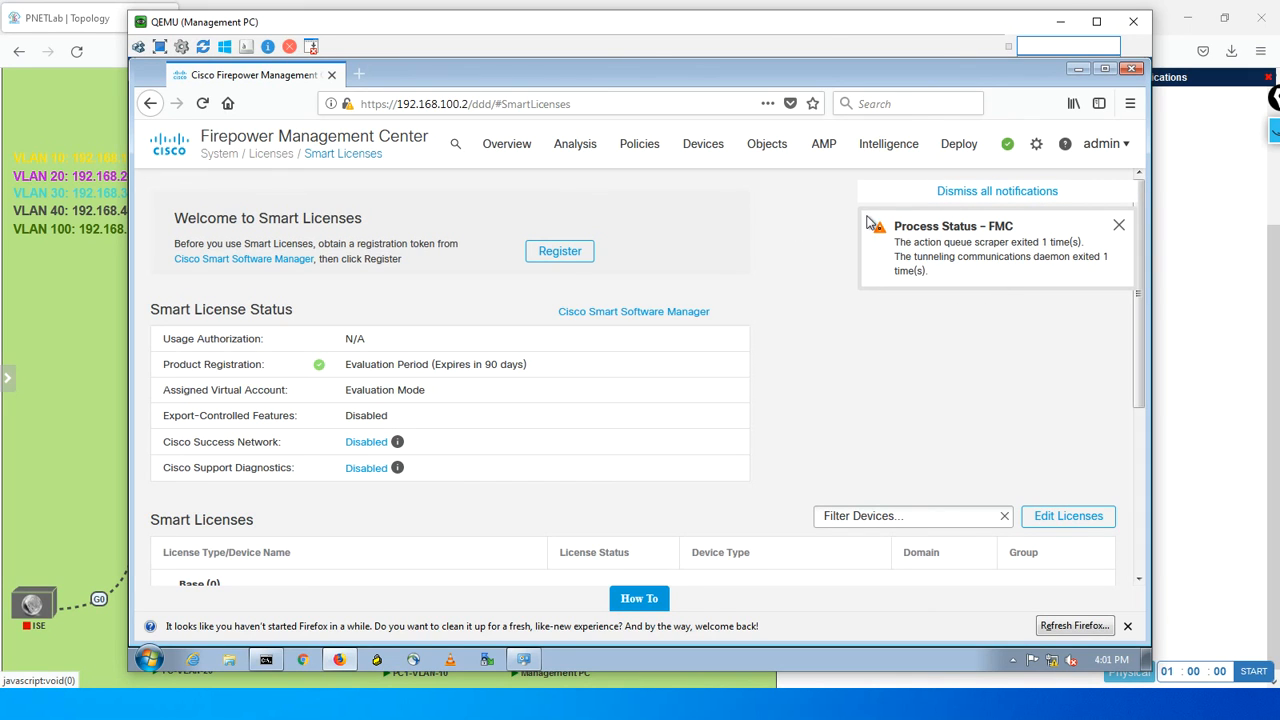
pyautogui.click(1057, 28)
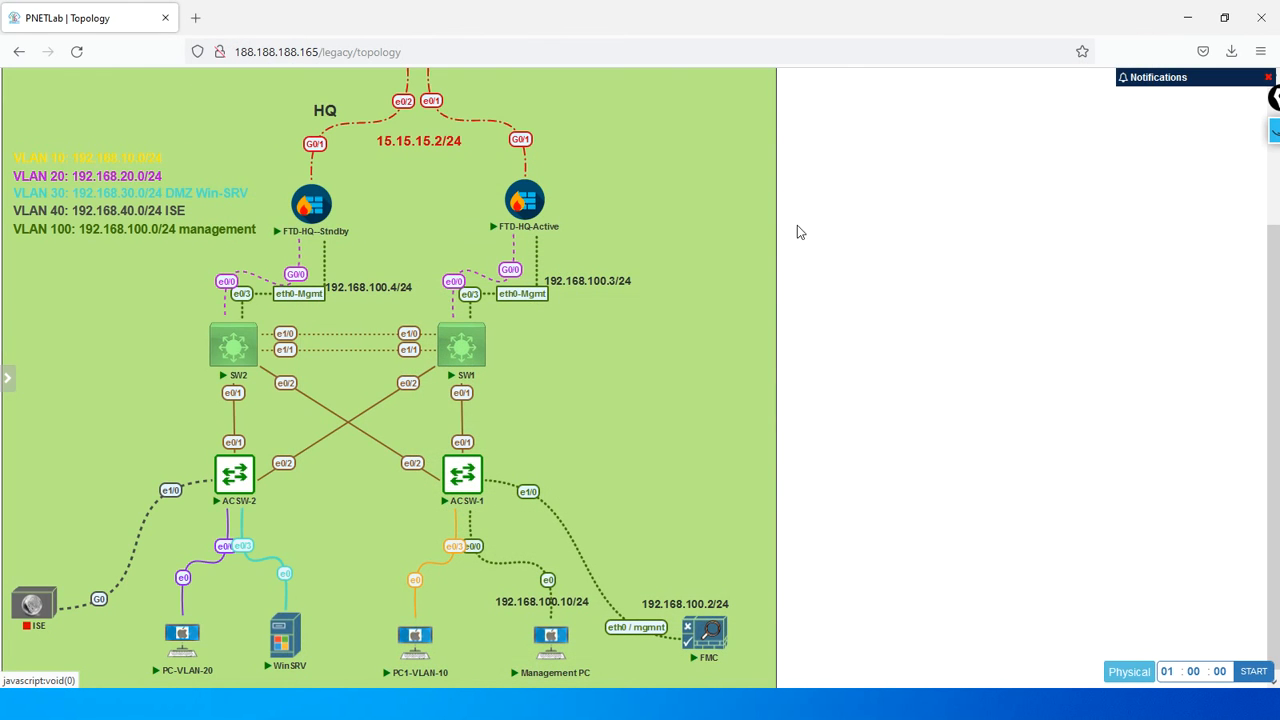